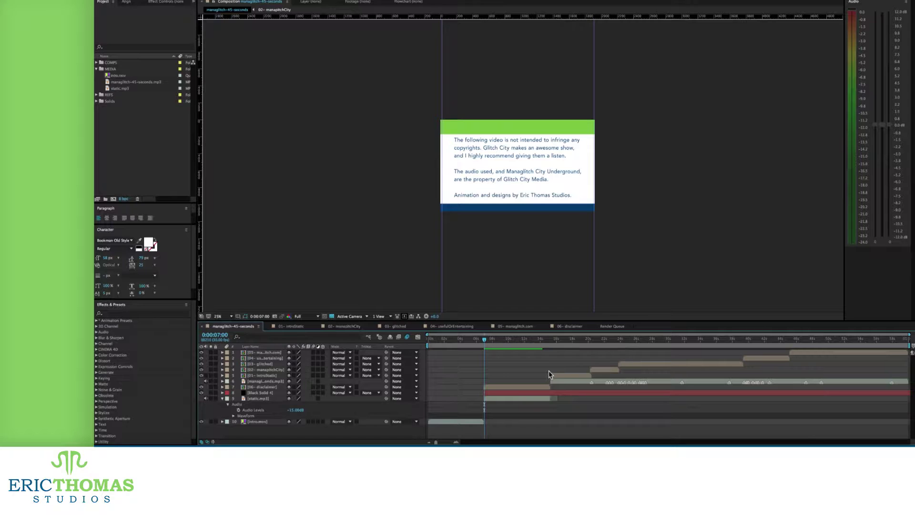
Preview the managlitch-45-seconds composition by playing it and scrubbing across its timeline
left_click_drag(907, 336, 856, 340)
key("space")
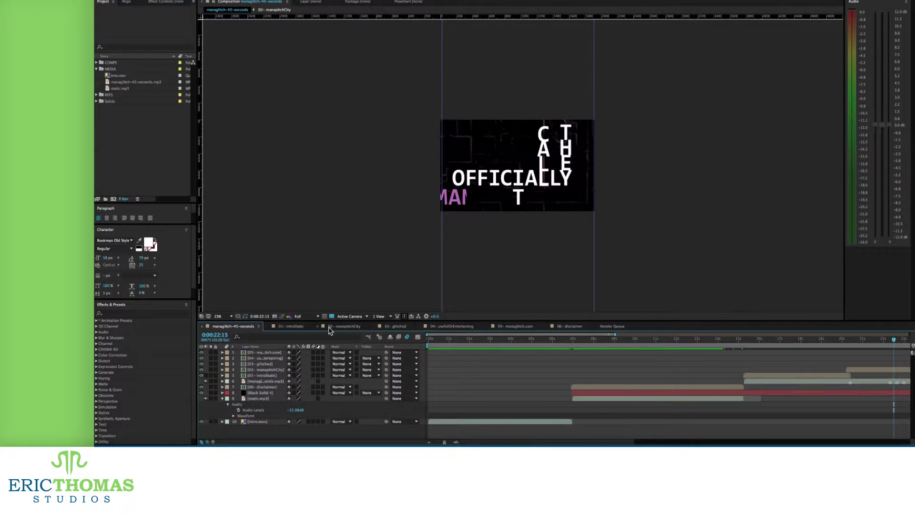
scroll(819, 369, "right", 3)
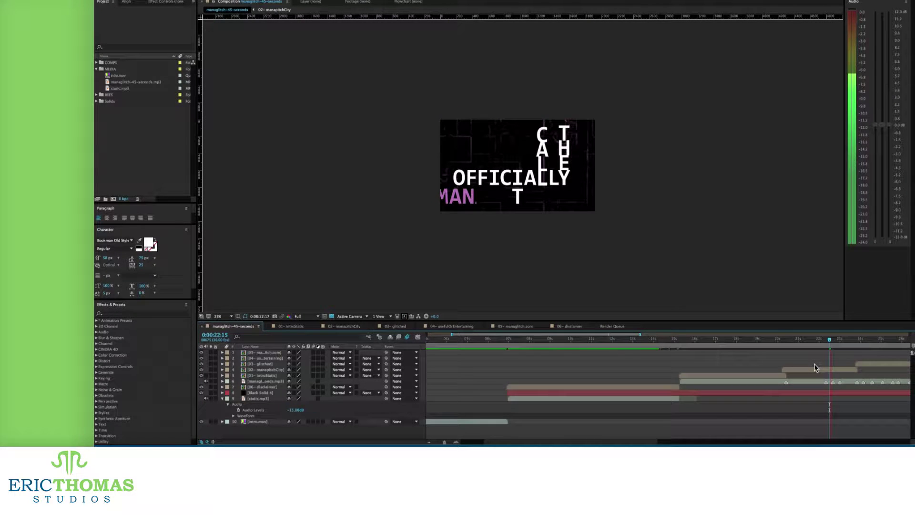
left_click(836, 341)
left_click_drag(836, 341, 684, 358)
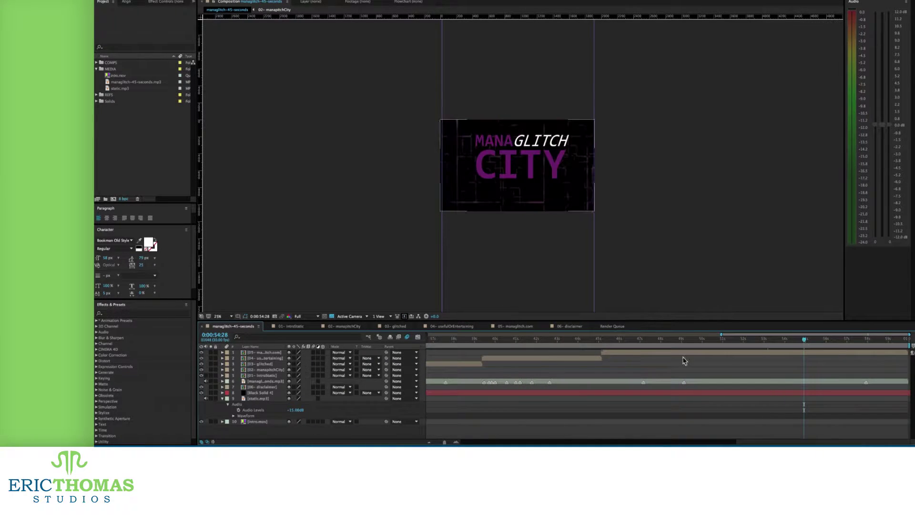
Look through the nested introStatic, city and glitched compositions, scrubbing across the city composition's timeline
left_click(291, 325)
key("space")
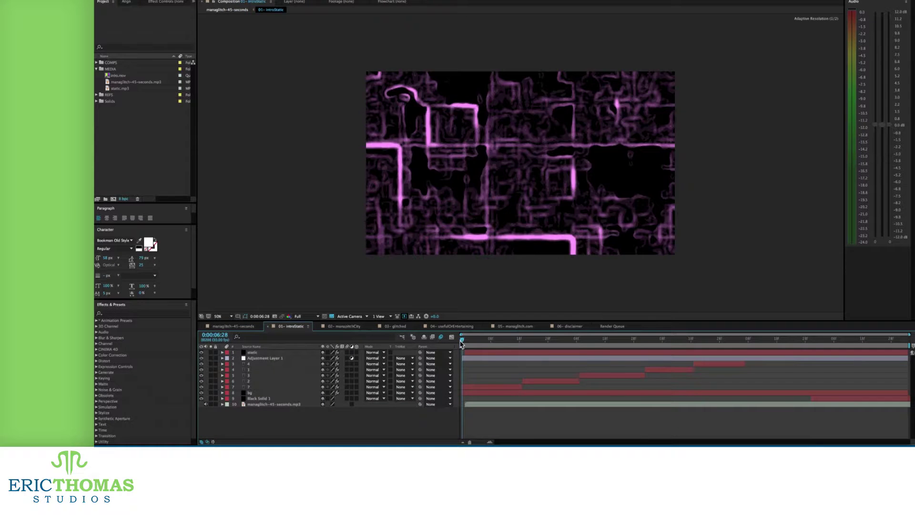
left_click(336, 326)
left_click_drag(466, 340, 855, 346)
left_click(395, 326)
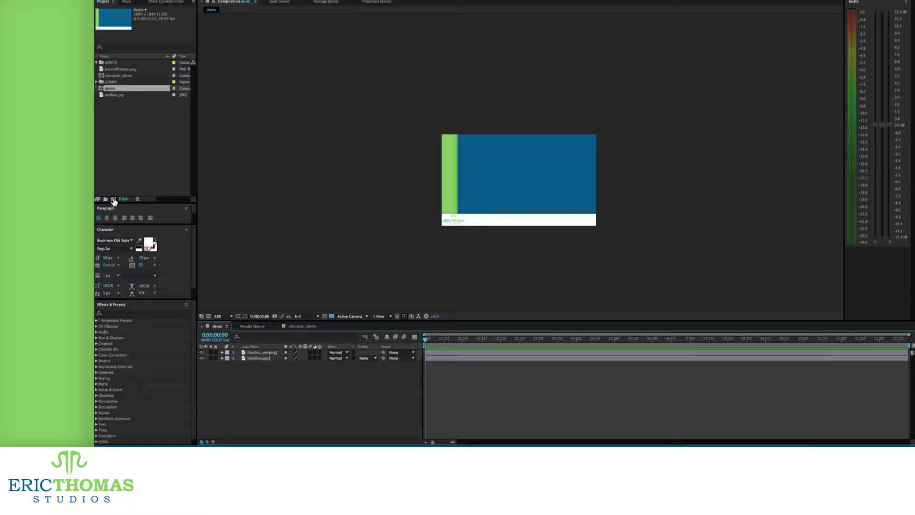
Start a new composition in the demo project and name it "Comp Example 1"
left_click(114, 199)
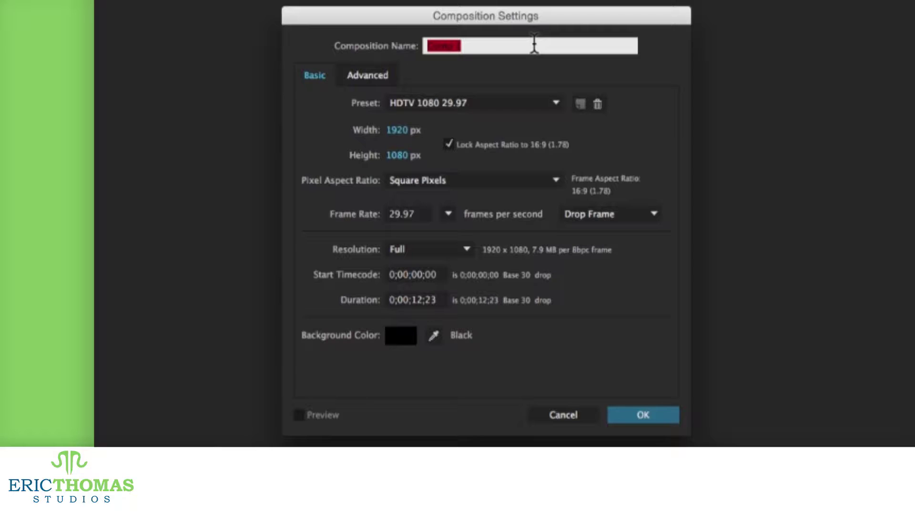
type("C")
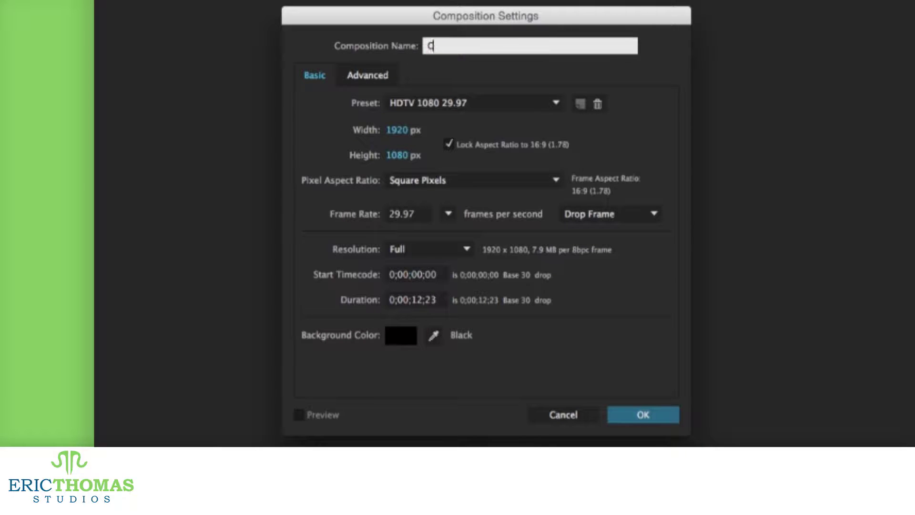
type("omp Example 1")
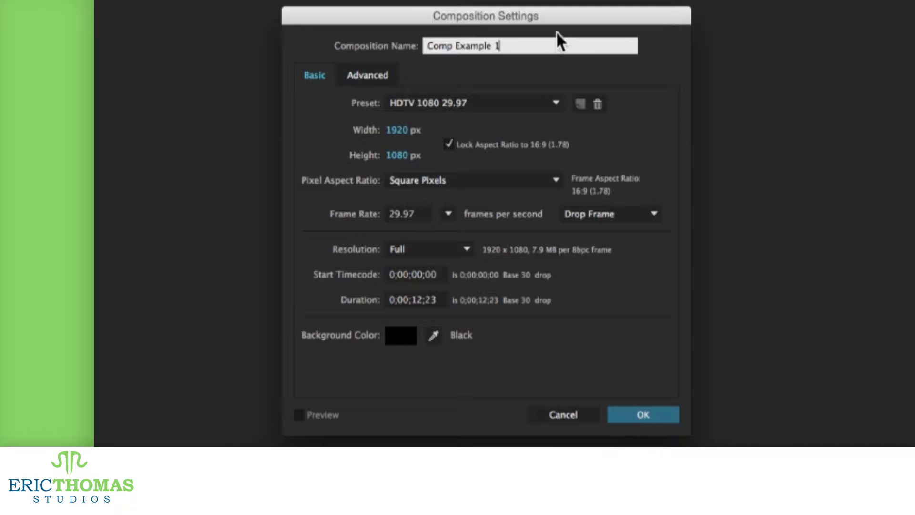
Try the presets Web Video, 320 x 240, Web Banner, 468 x 60, and NTSC DV Widescreen for the composition
left_click(484, 101)
left_click(530, 144)
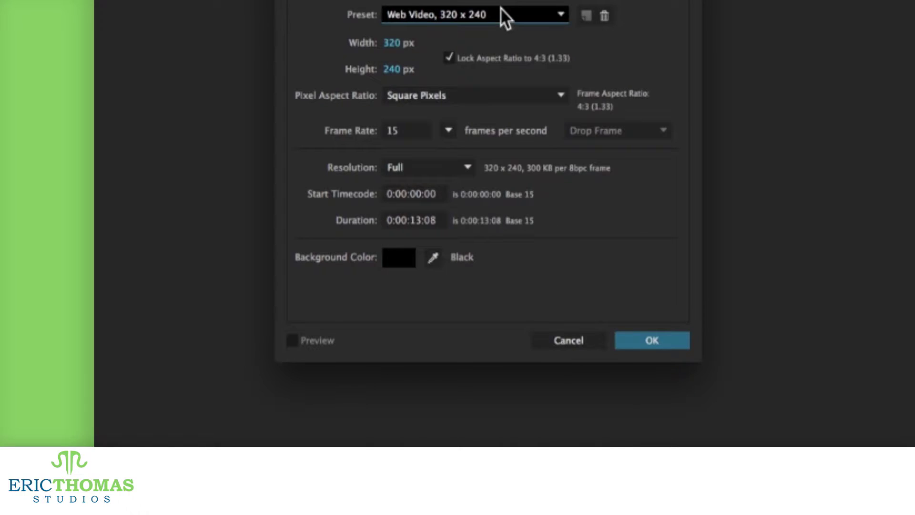
left_click(499, 10)
left_click(495, 75)
left_click(501, 13)
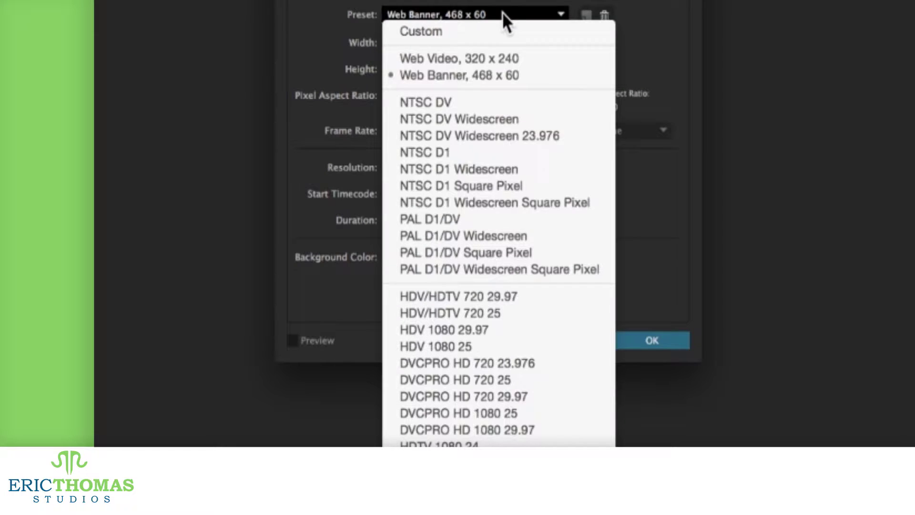
left_click(479, 119)
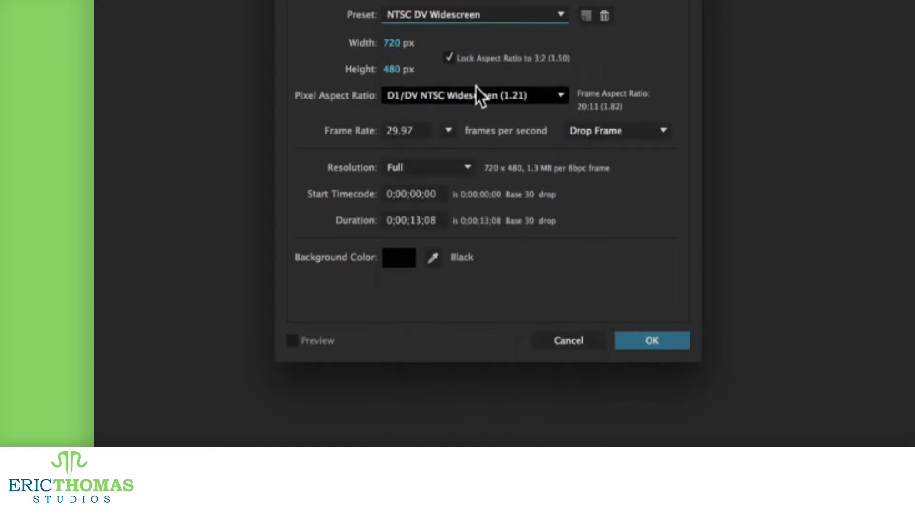
Try further presets, including Film (2K) and Film (4K), and return to HDTV 1080 29.97
left_click(466, 14)
left_click(470, 87)
left_click(456, 12)
left_click(457, 479)
left_click(453, 14)
left_click(455, 114)
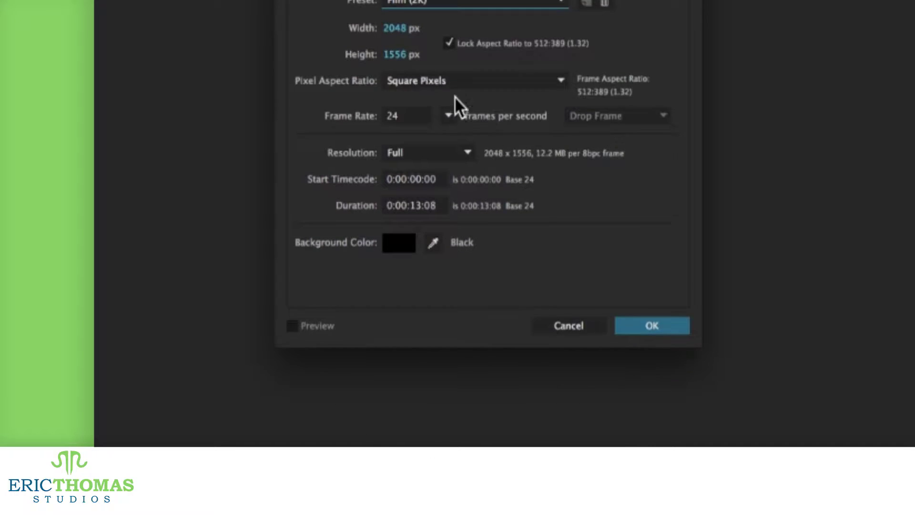
left_click(448, 2)
left_click(529, 205)
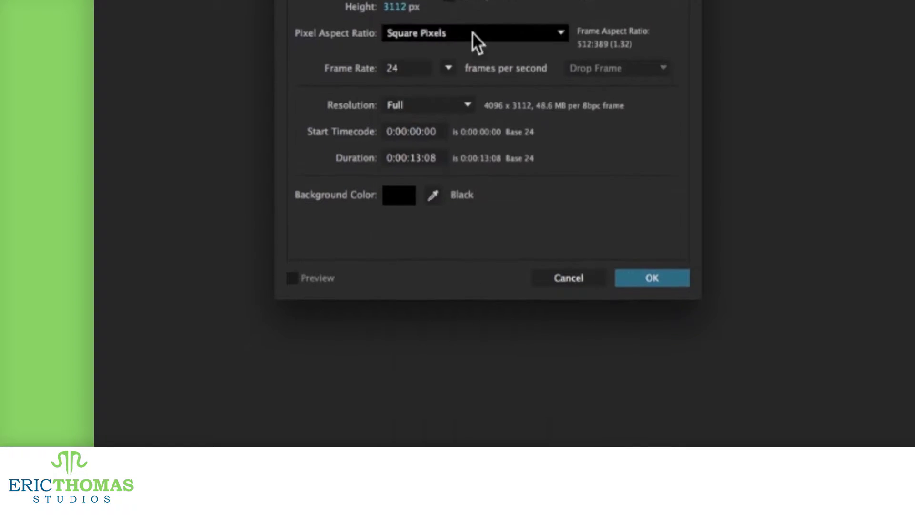
left_click(455, 0)
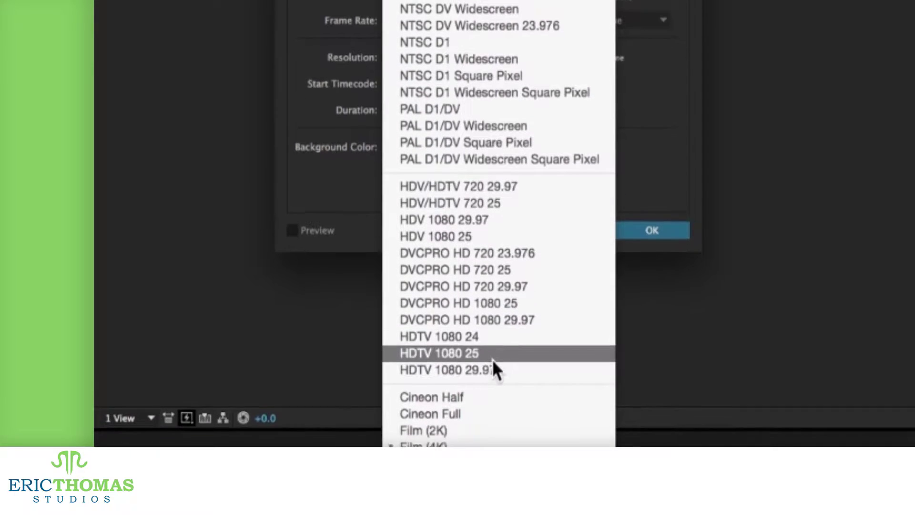
left_click(493, 369)
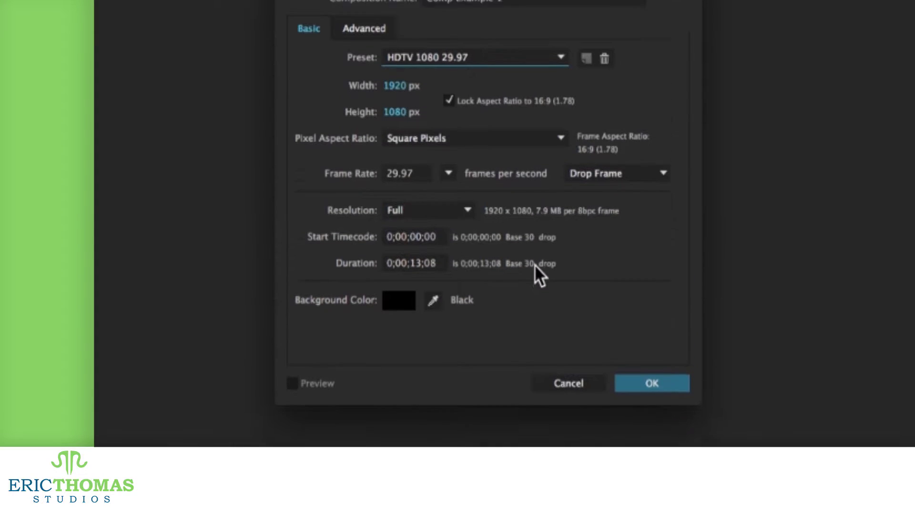
Try a custom width of 2254 px with the aspect ratio locked, and return the height to 1080 px
left_click_drag(405, 79, 664, 77)
left_click_drag(663, 115, 679, 113)
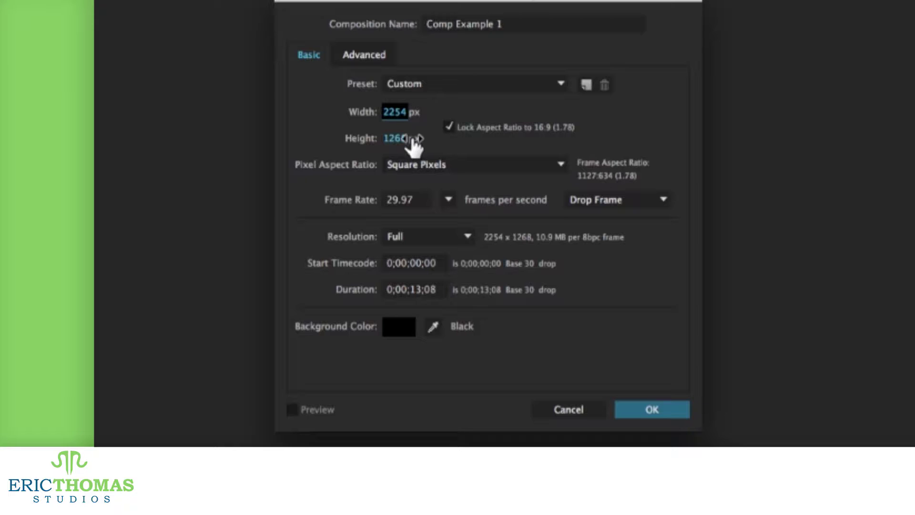
left_click(394, 138)
type("7201080")
Try adjusting the height independently with the aspect ratio unlocked, and restore 1920 x 1080 px with the 16:9 lock on
left_click(448, 127)
left_click(401, 138)
mouse_move(402, 138)
left_mouse_down()
mouse_move(786, 127)
mouse_move(416, 147)
left_mouse_up()
left_click(448, 127)
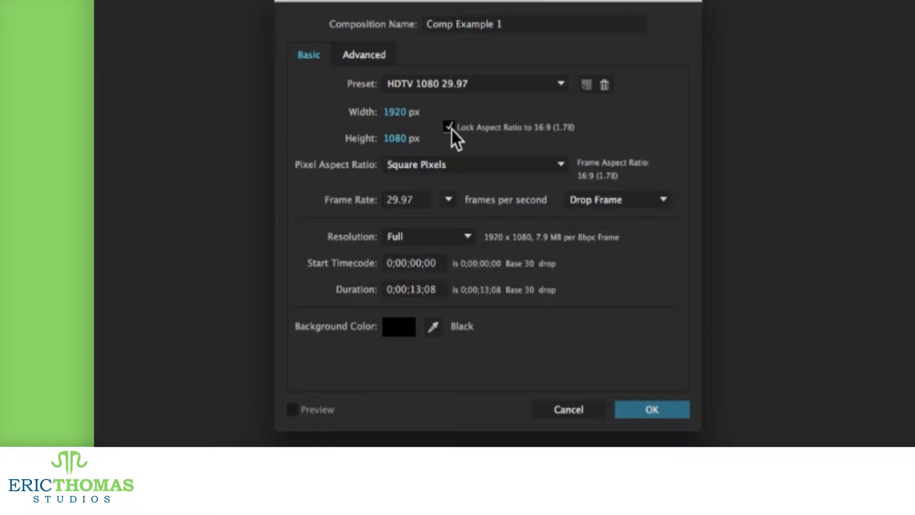
Review the pixel aspect ratio options, trying the NTSC DV preset for comparison, and restore HDTV 1080 29.97
left_click(444, 163)
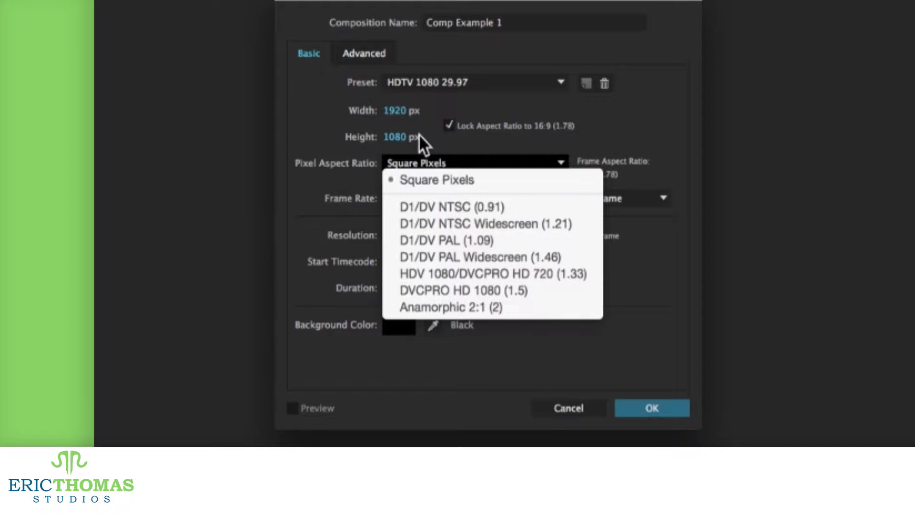
left_click(610, 127)
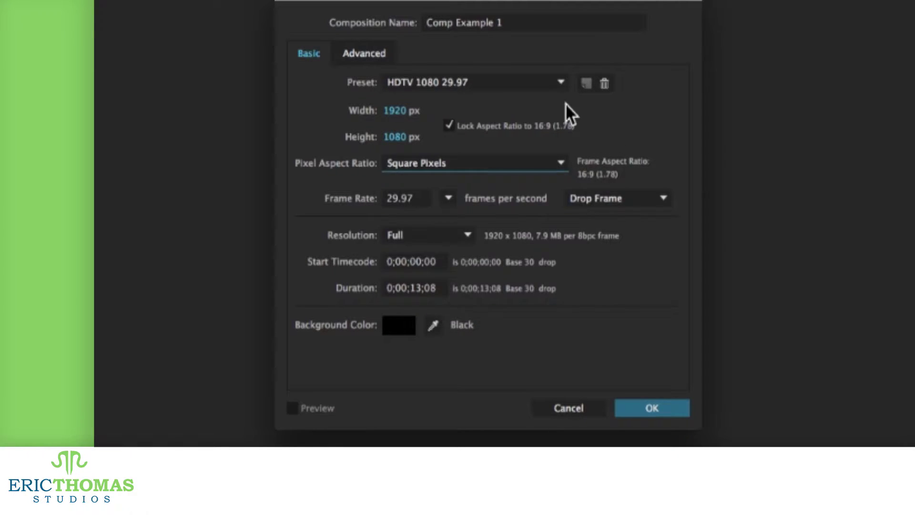
left_click(507, 82)
left_click(470, 171)
left_click(461, 160)
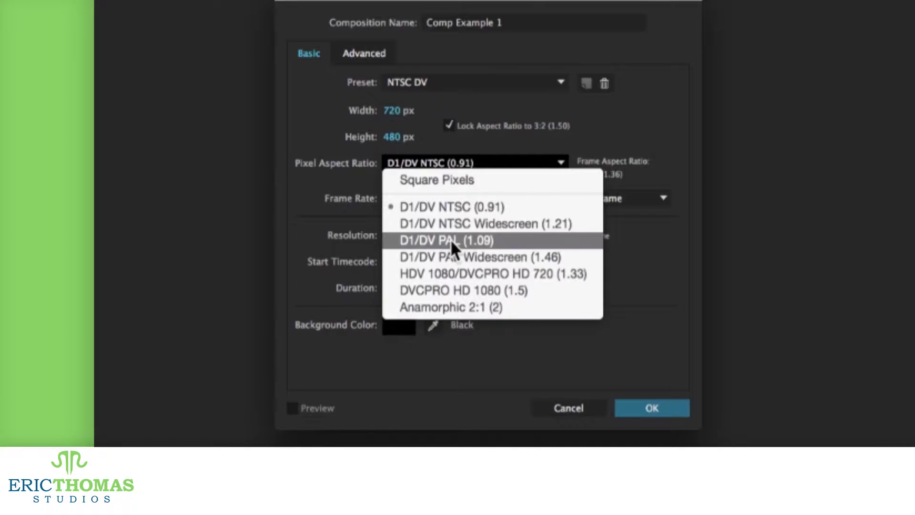
left_click(647, 124)
left_click(466, 86)
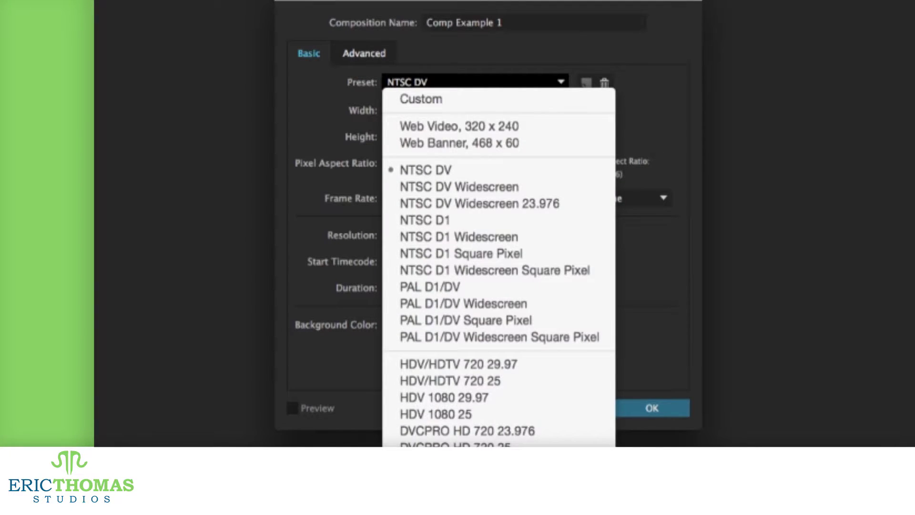
Try the Half, Third and Quarter resolutions for the composition and return to Full
left_click(470, 236)
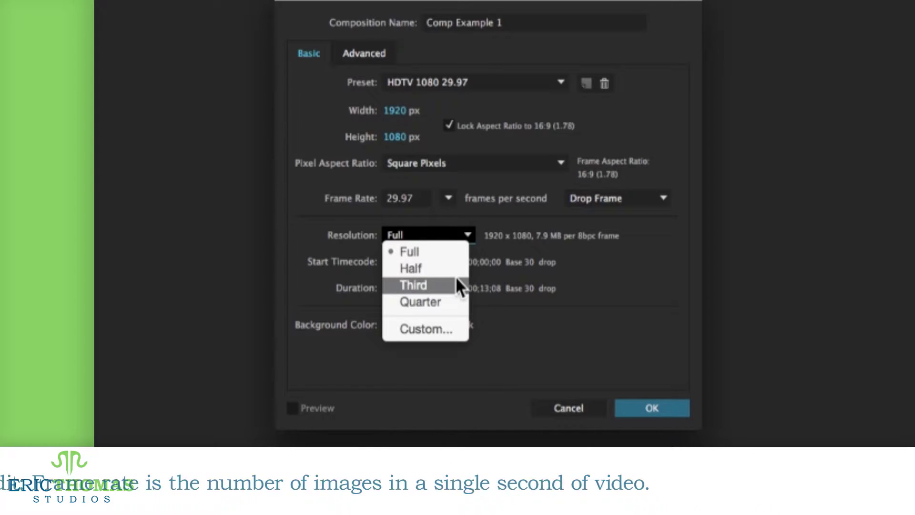
left_click(493, 248)
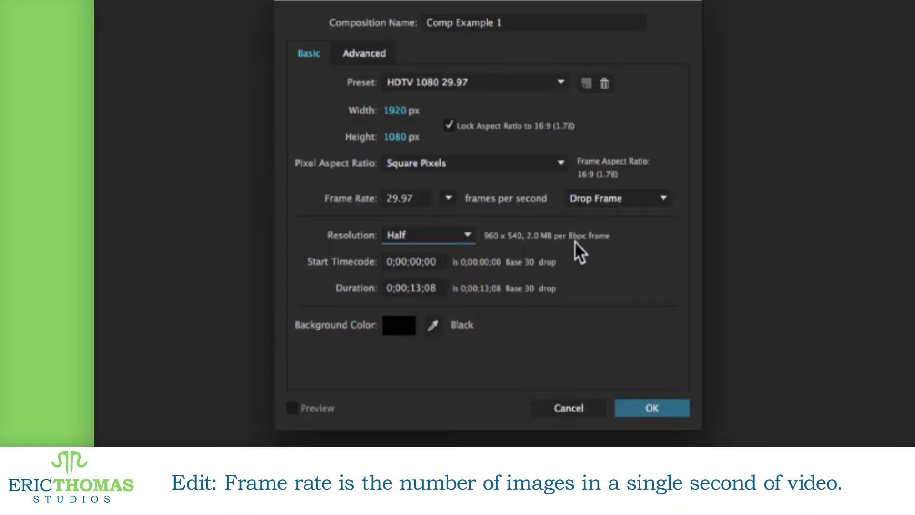
left_click(462, 234)
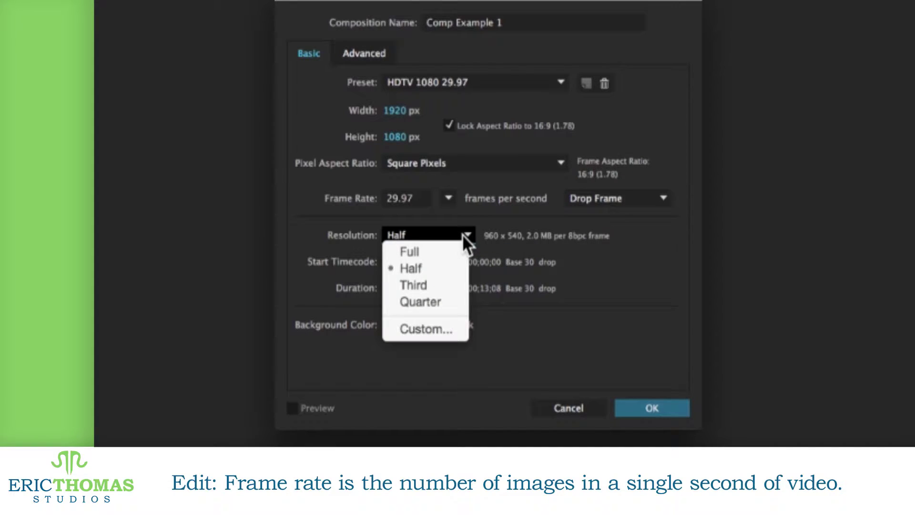
left_click(441, 285)
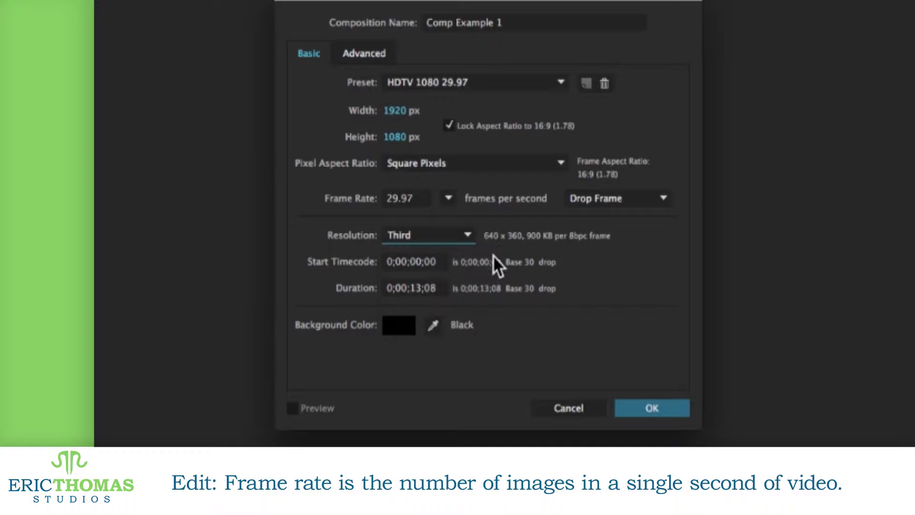
left_click(467, 236)
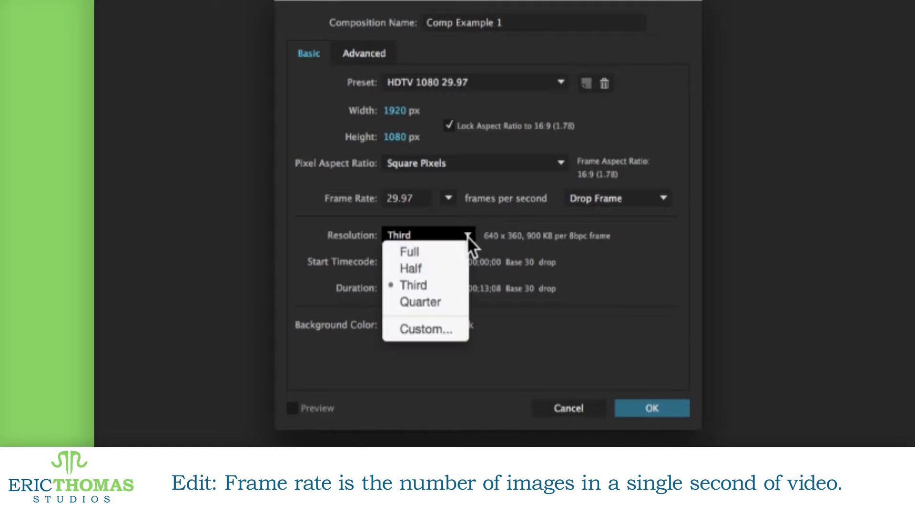
left_click(422, 306)
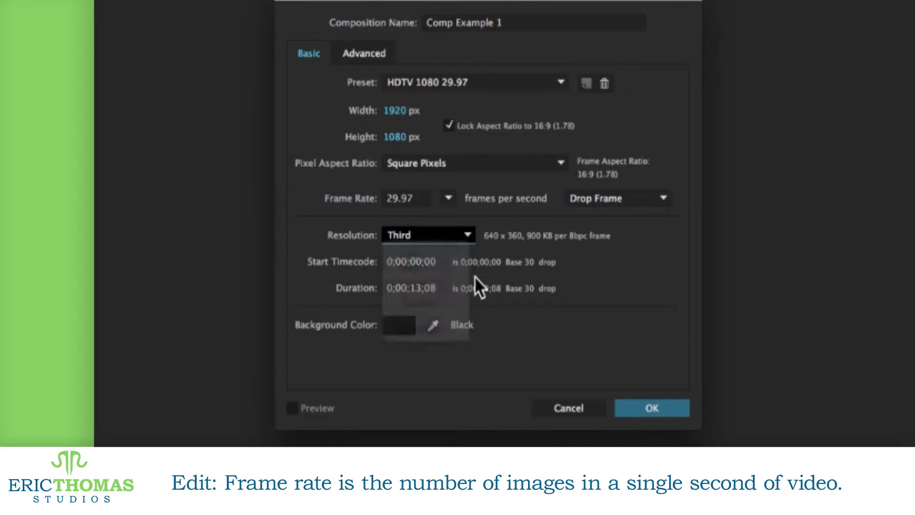
left_click(467, 235)
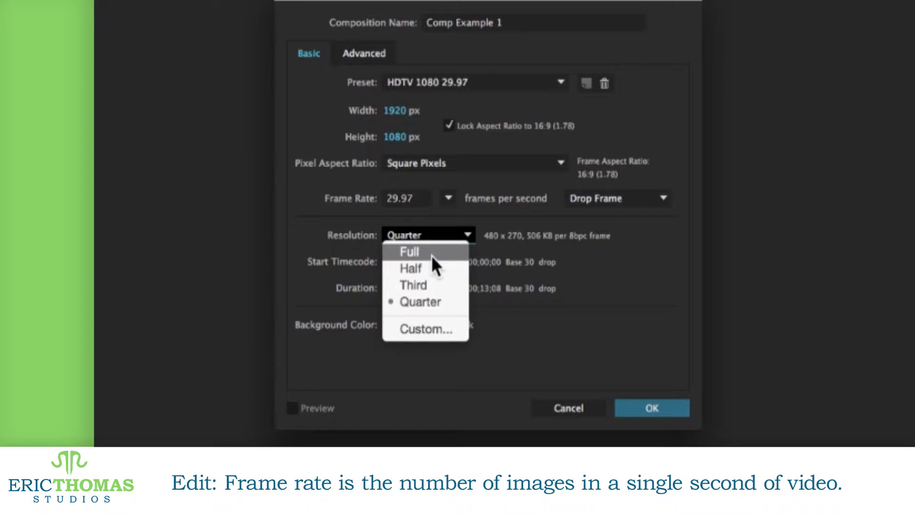
left_click(431, 255)
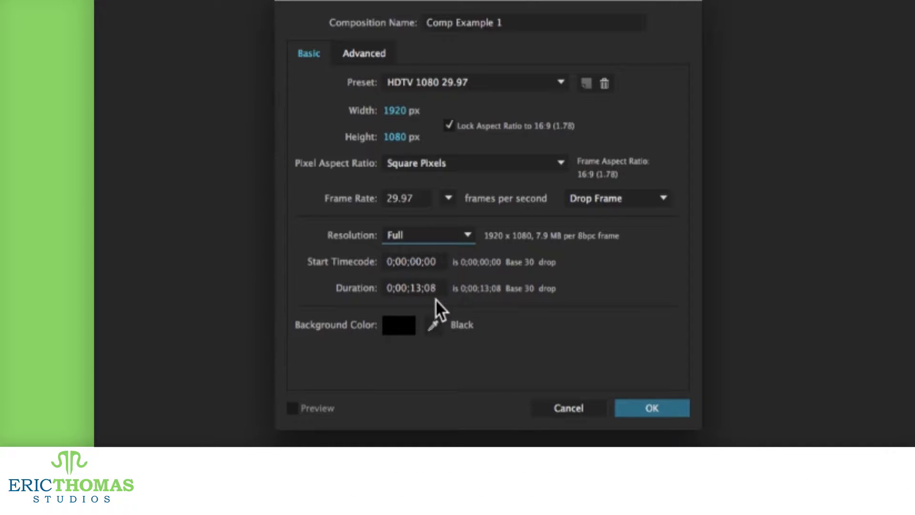
Set the composition's duration to 0;00;09;29
double_click(419, 288)
type("09")
left_click(430, 288)
left_click_drag(431, 287, 436, 288)
type("9")
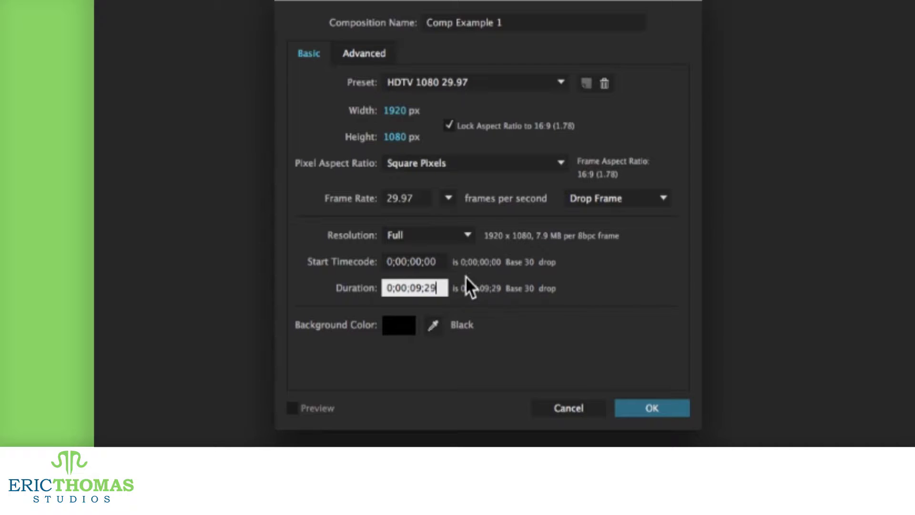
Create the composition with a start timecode of 0;00;01;00 and scrub its timeline to the end and back
double_click(420, 261)
type("01")
key("Return")
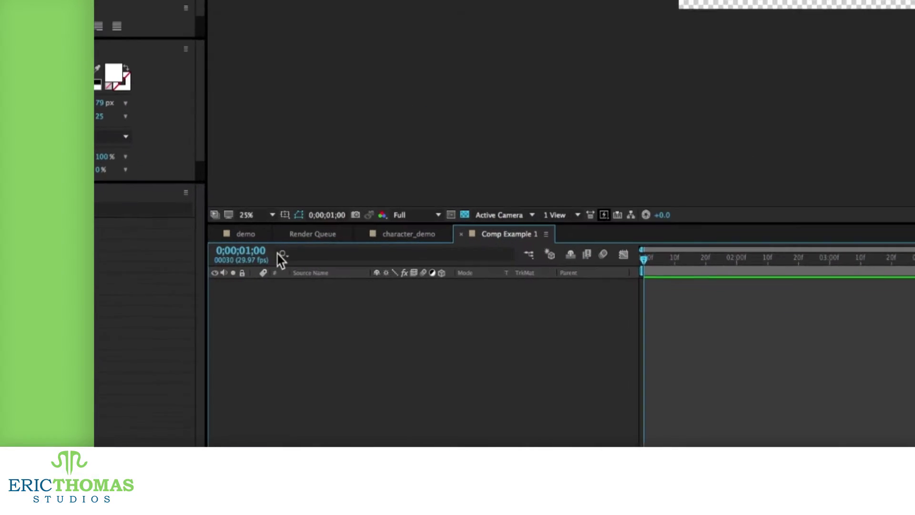
left_click_drag(704, 237, 914, 241)
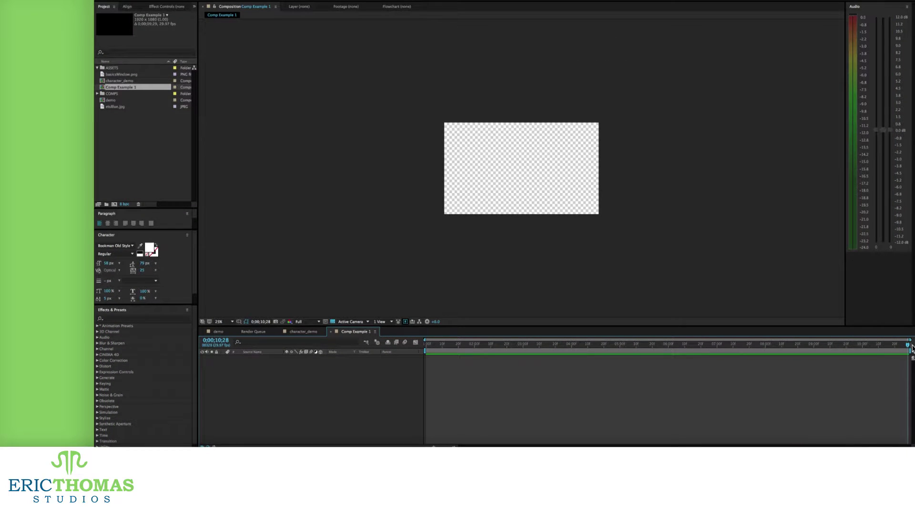
left_click_drag(908, 346, 421, 349)
Start another new composition and set its start timecode to 0;00;00;00
left_click(114, 204)
left_click(494, 192)
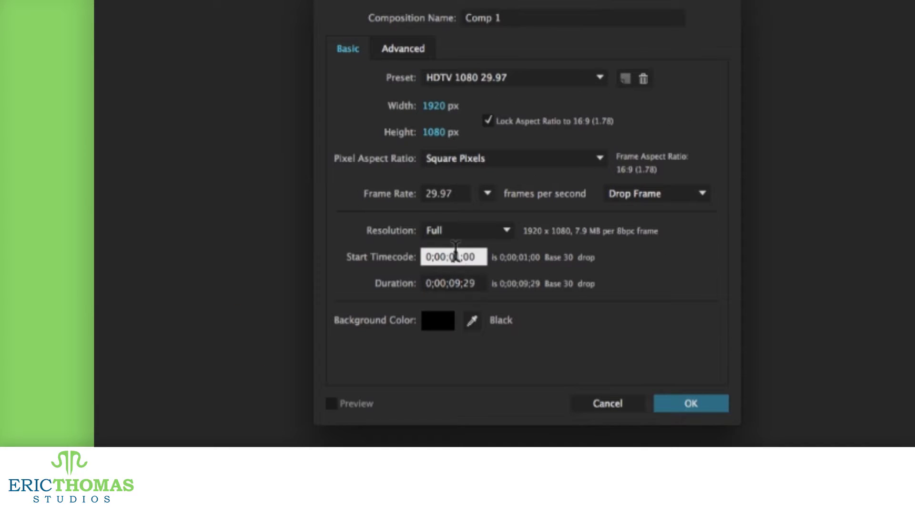
double_click(455, 256)
type("00")
left_click(613, 281)
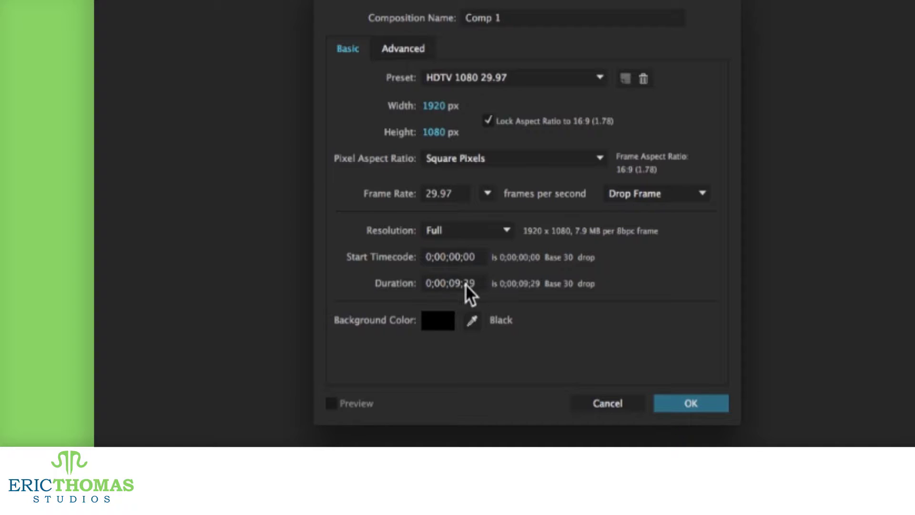
Try a duration of 0;00;19;29 for the composition and return it to 0;00;09;29
double_click(453, 283)
type("19")
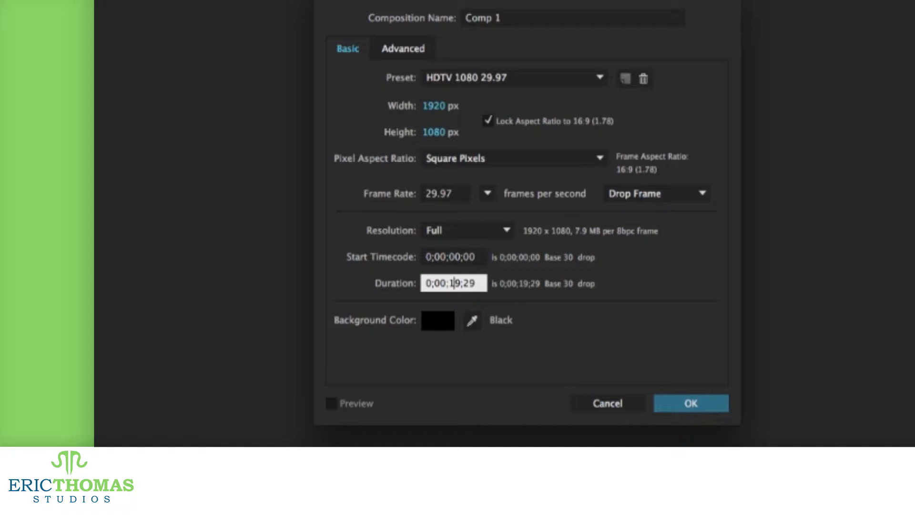
left_click_drag(448, 283, 454, 283)
type("0")
Pick a deep red background color, 410303, for the composition
left_click(459, 327)
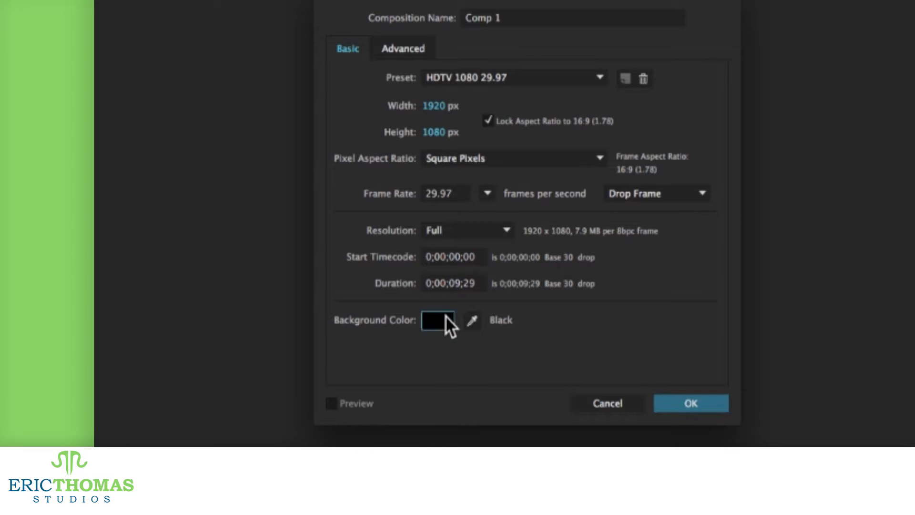
left_click_drag(10, 47, 174, 120)
left_click_drag(100, 218, 323, 312)
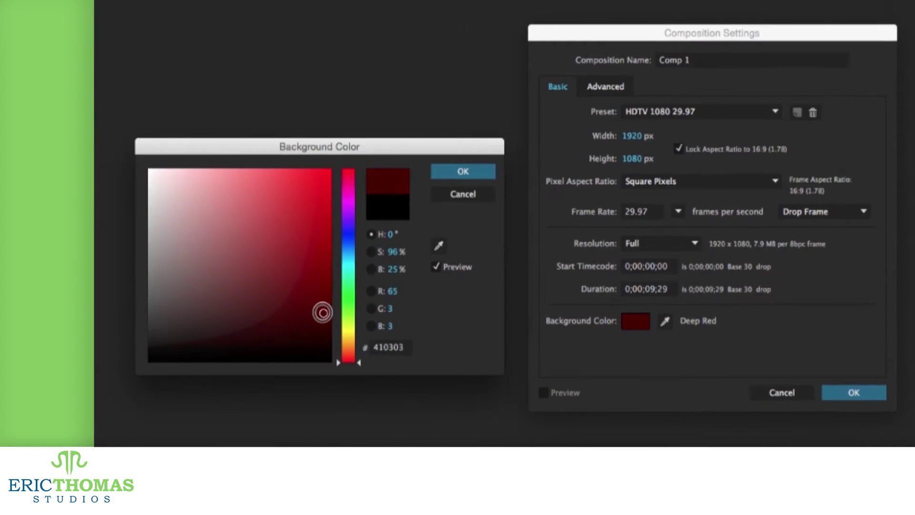
left_click(455, 173)
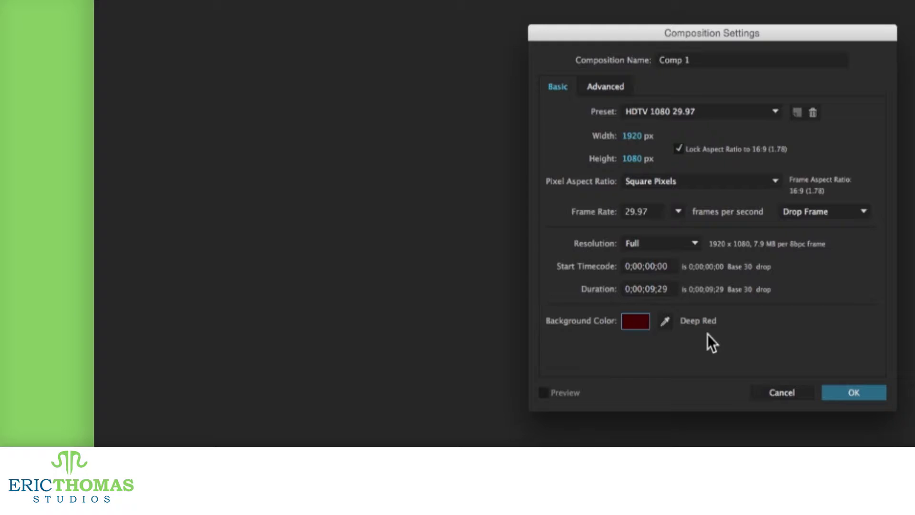
Sample a light gray from the screen as the background color and name the composition Demo Comp 2
left_click(666, 322)
left_click(387, 244)
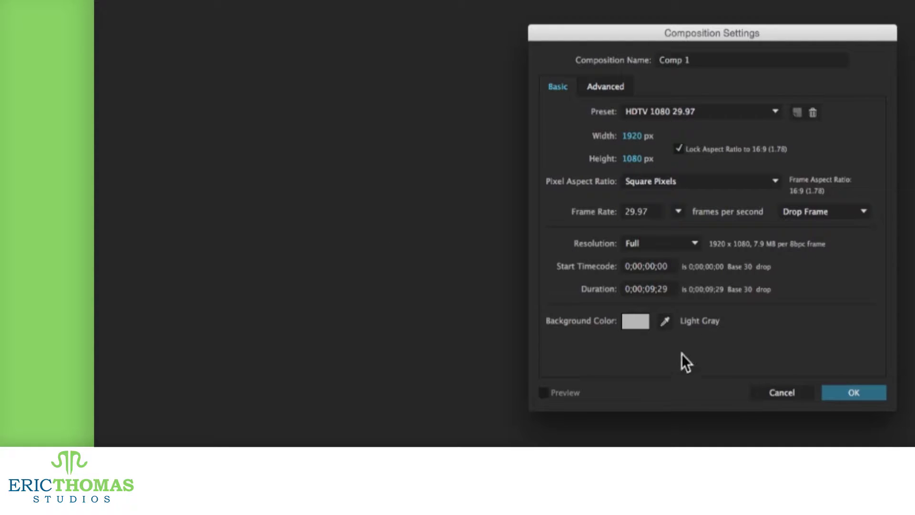
left_click_drag(691, 60, 634, 59)
type("Demo Comp 2")
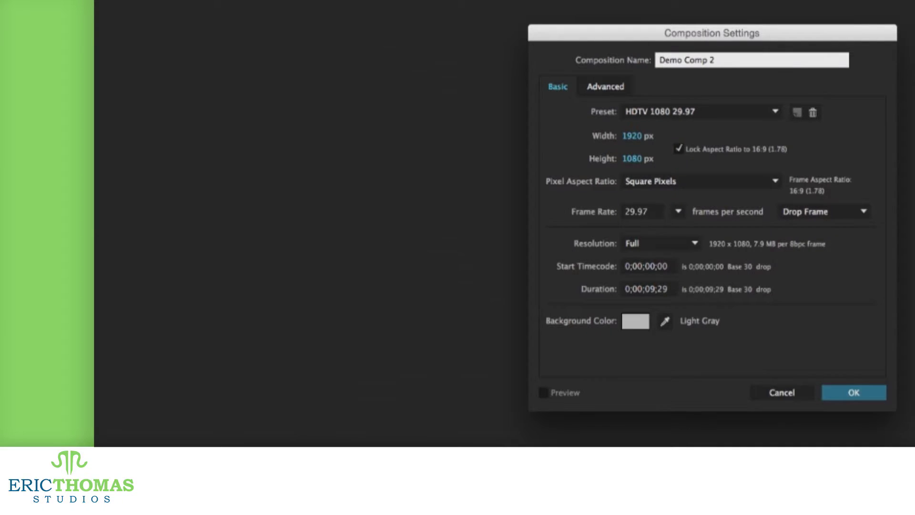
In the advanced composition settings, set the renderer to Ray-traced 3D and preserve the frame rate when nested or in render queue
left_click(412, 48)
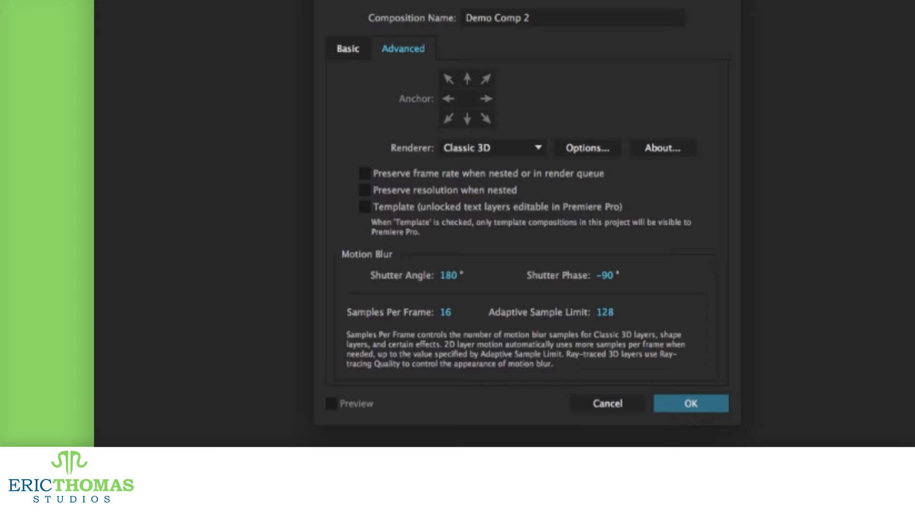
left_click(587, 148)
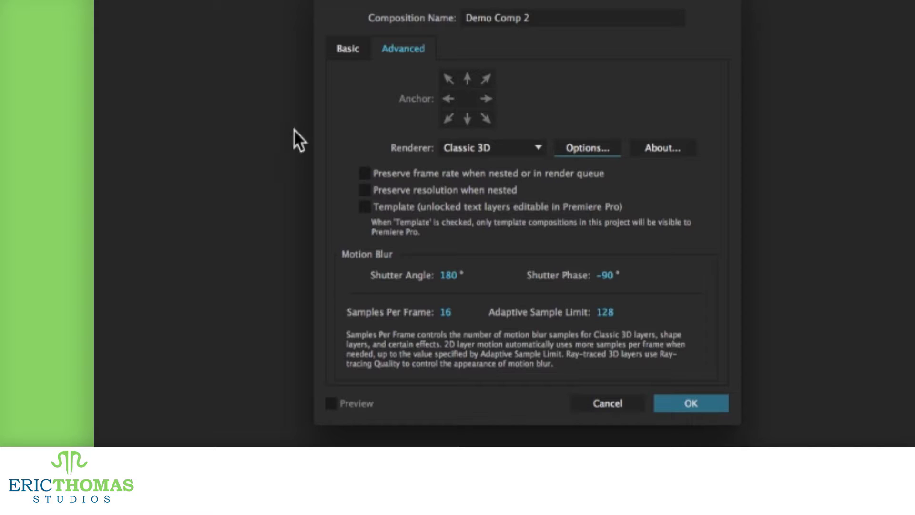
left_click(511, 149)
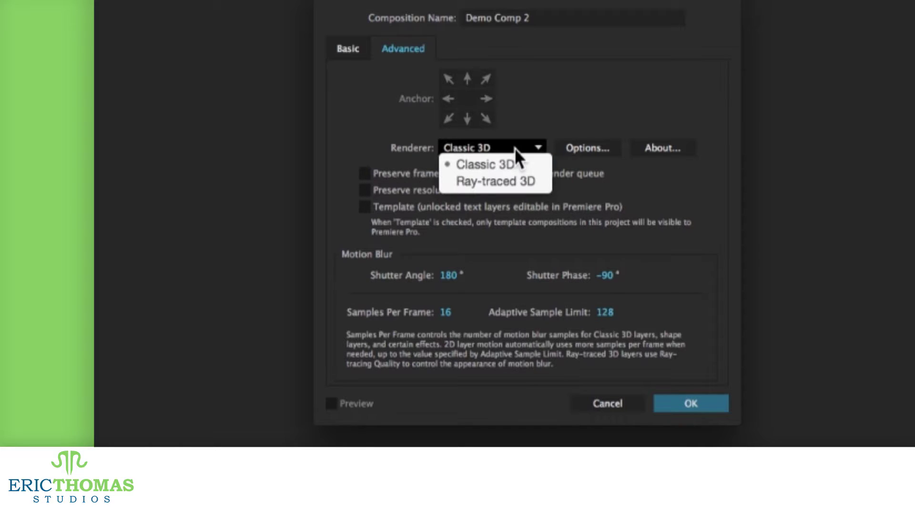
left_click(495, 182)
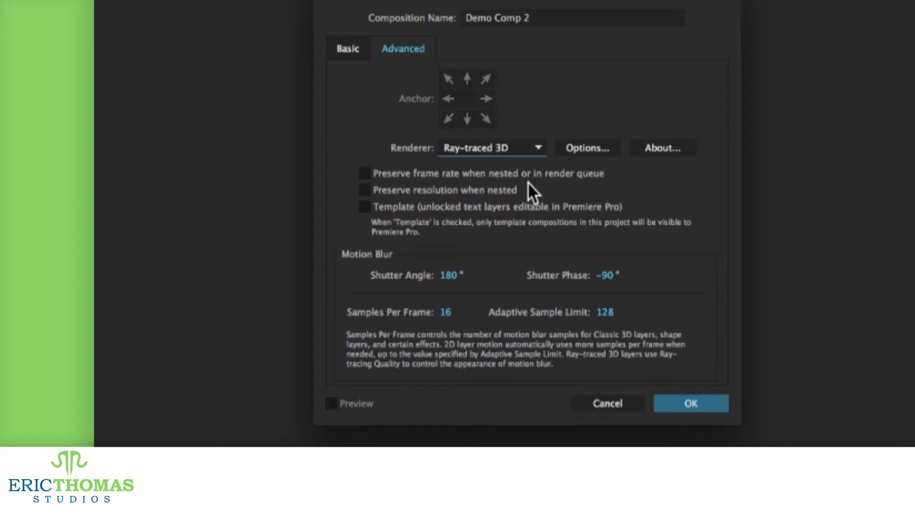
left_click(360, 173)
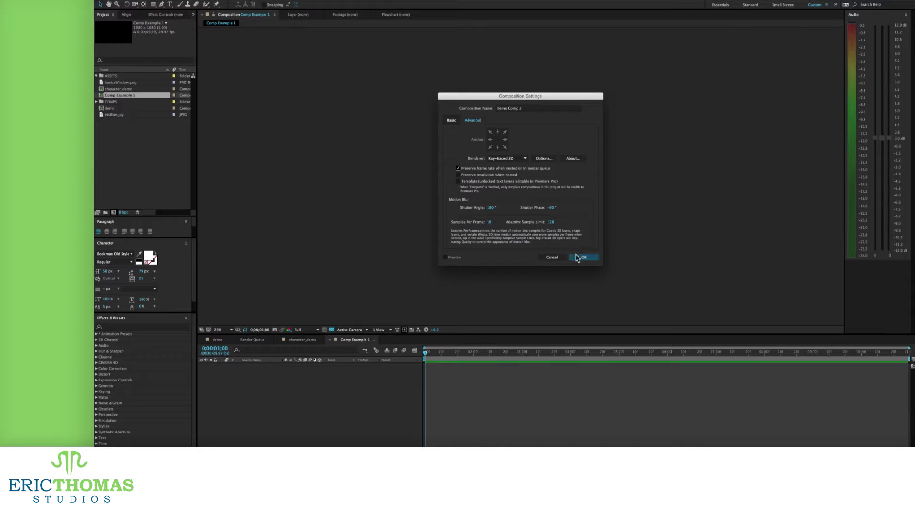
Switch the renderer back to Classic 3D and create Demo Comp 2
left_click(522, 162)
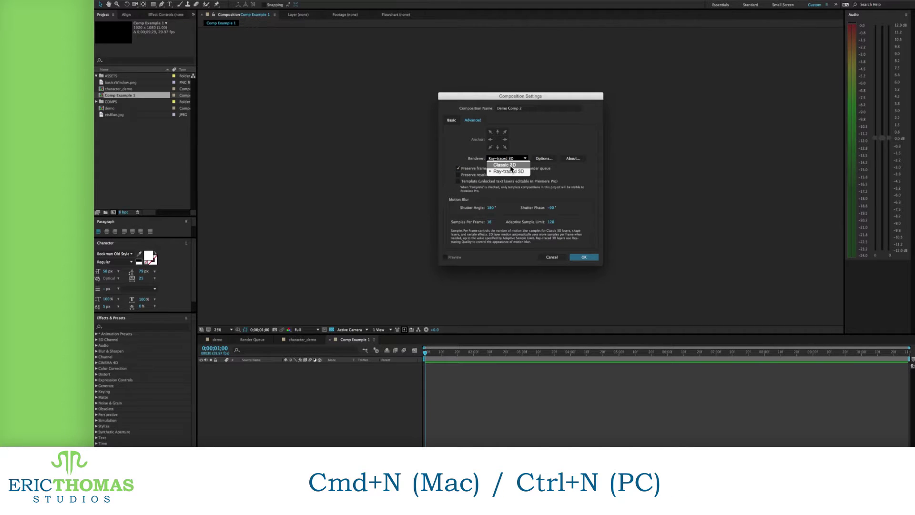
left_click(511, 170)
left_click(592, 258)
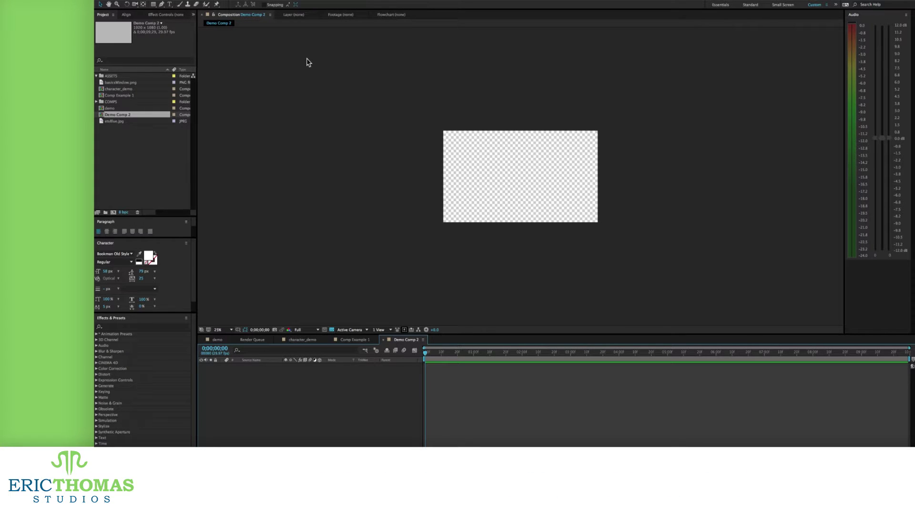
Reopen Demo Comp 2's settings, try the Web Video, 320 x 240 and Web Banner, 468 x 60 presets, and return to HDTV 1080 29.97
left_click(194, 2)
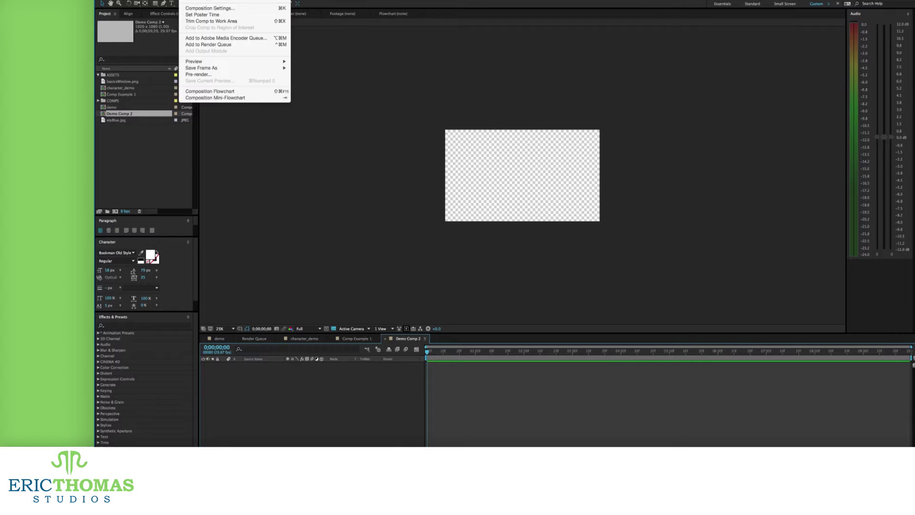
left_click(204, 8)
left_click_drag(508, 98, 672, 94)
left_click(670, 128)
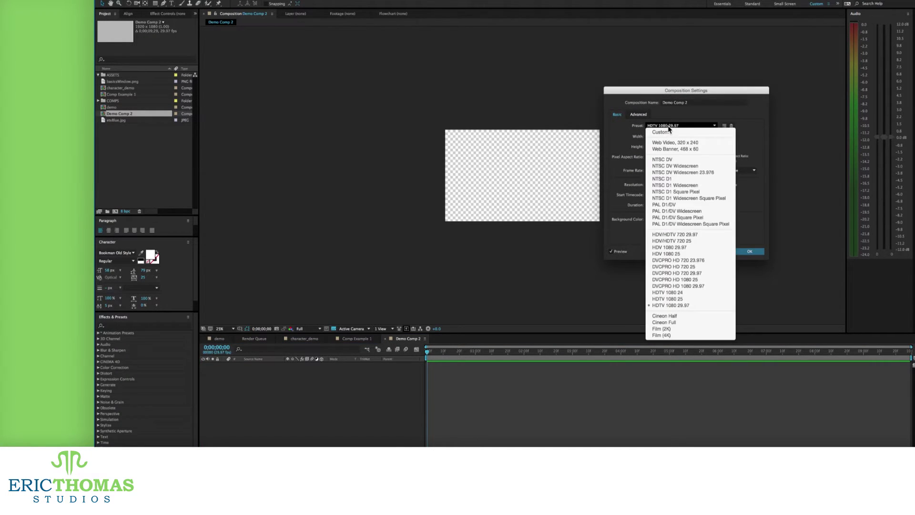
left_click(679, 143)
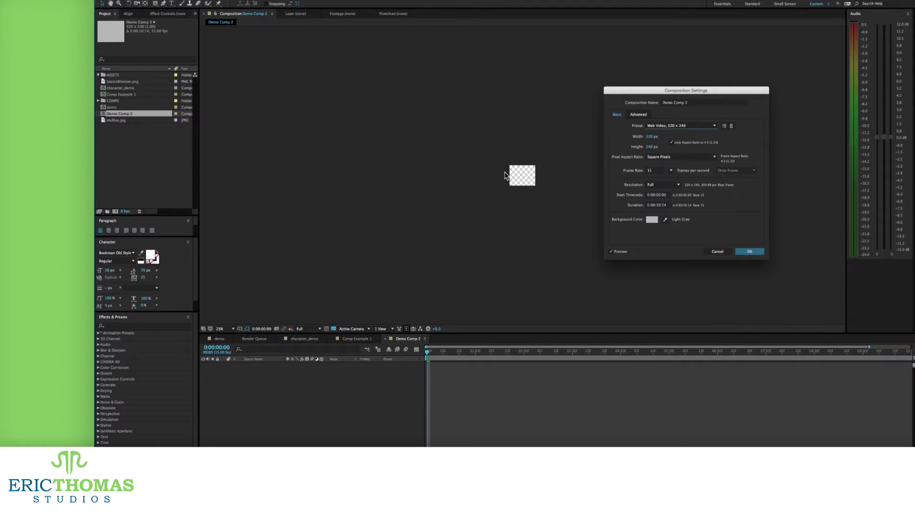
left_click(677, 126)
left_click(654, 148)
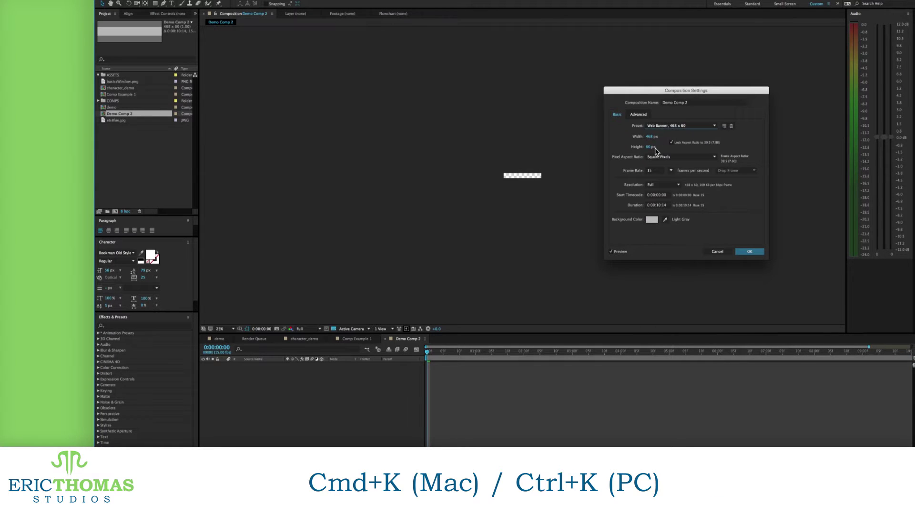
left_click(678, 126)
left_click(667, 302)
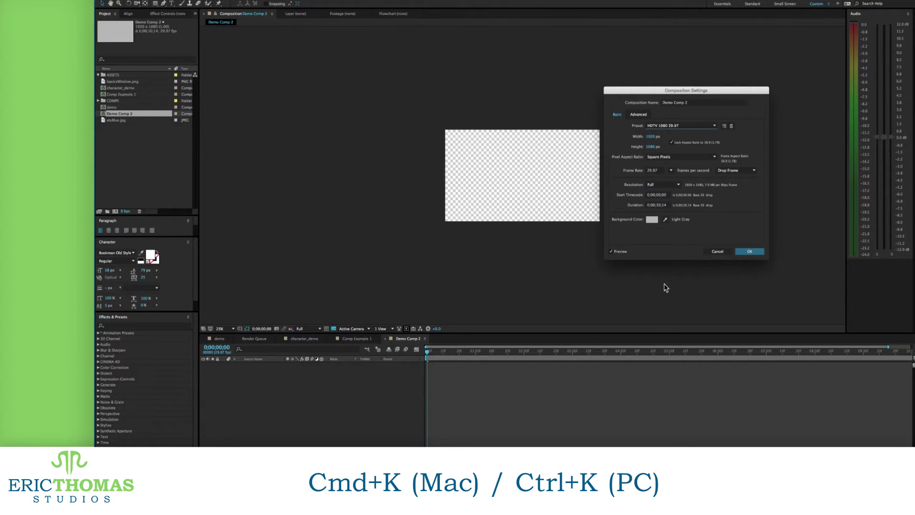
Set Demo Comp 2's duration to 0;00;04;29 and apply the settings
left_click(659, 206)
key("BackSpace")
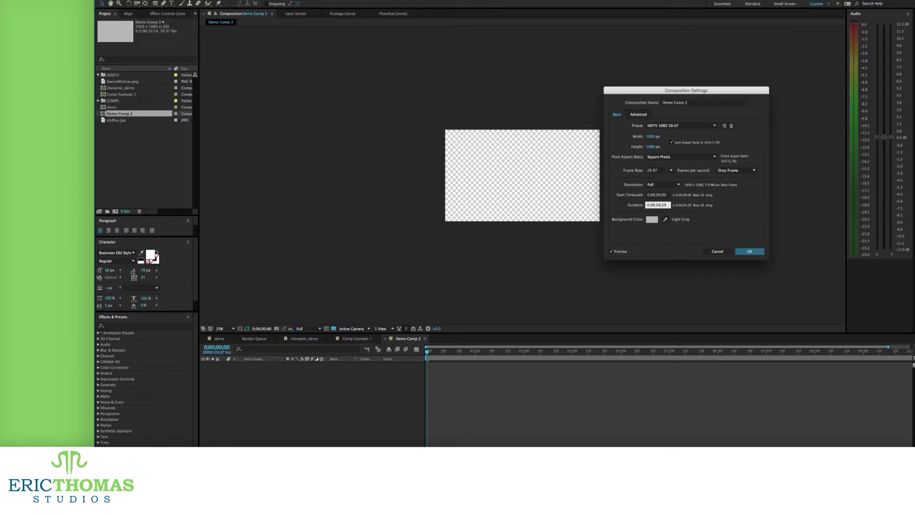
type("4")
left_click(749, 251)
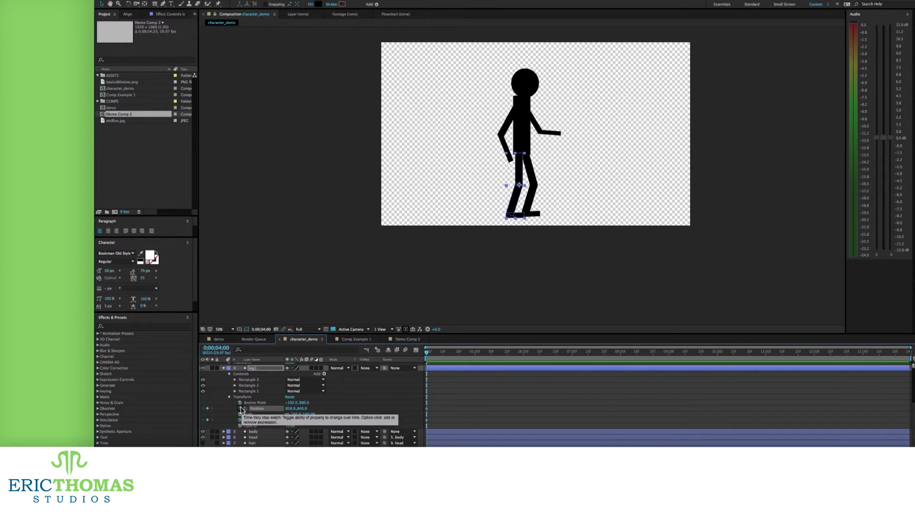
Reveal the leg layers' keyframed properties in character_demo and pose the leg with keyframes at 0;00;01;11
key("u")
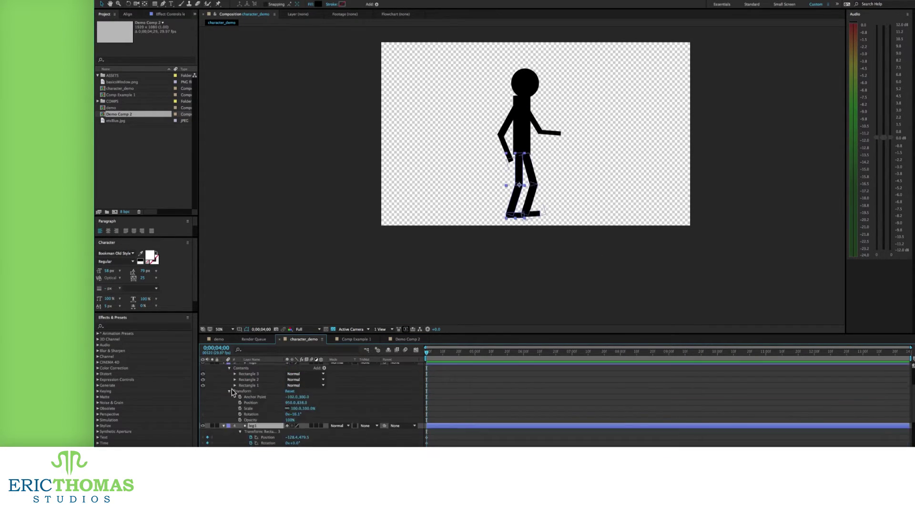
left_click(485, 355)
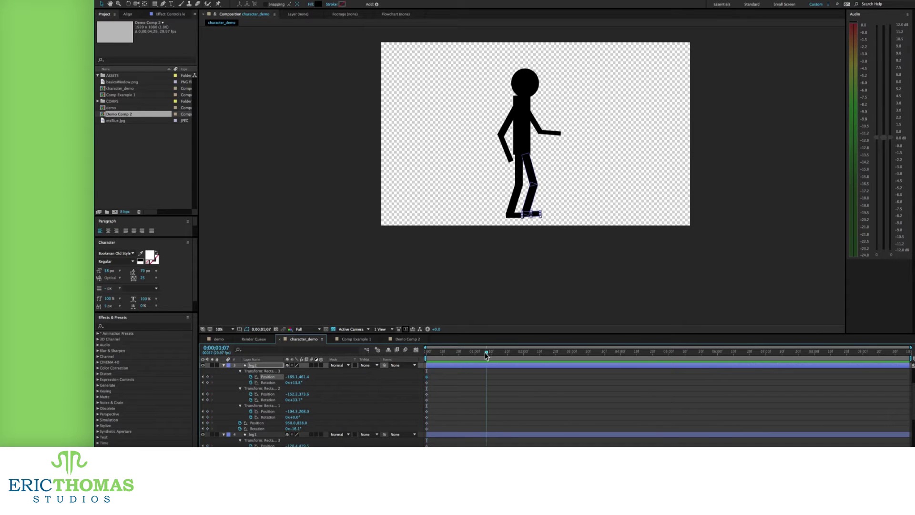
left_click_drag(485, 354, 493, 355)
scroll(337, 396, "down", 5)
left_click_drag(292, 426, 281, 426)
scroll(292, 392, "up", 3)
left_click_drag(292, 390, 267, 390)
scroll(354, 399, "down", 3)
Pose leg1 at about 15 frames by adjusting the position and rotation of its rectangle transforms
left_click_drag(427, 355, 451, 355)
scroll(295, 397, "up", 2)
left_click_drag(296, 402, 283, 396)
mouse_move(292, 380)
left_mouse_down()
mouse_move(274, 379)
mouse_move(296, 379)
left_mouse_up()
left_click_drag(295, 385, 306, 385)
Adjust leg1's rectangle positions and rotations at 0;00;01;11 to key the bent leg pose
left_click_drag(451, 354, 493, 355)
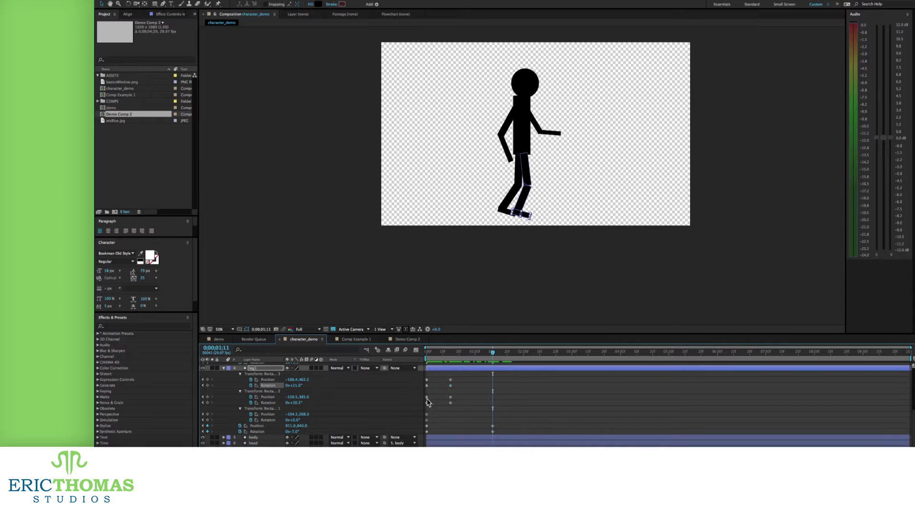
left_click_drag(292, 402, 286, 402)
left_click_drag(290, 379, 308, 379)
left_click_drag(293, 385, 287, 384)
scroll(286, 396, "up", 4)
left_click(207, 413)
Copy leg1's position and rotation keyframes and paste them from 0;00;02;15 onward to repeat the leg swing
left_click_drag(493, 354, 547, 354)
scroll(438, 413, "down", 4)
left_click_drag(432, 415, 424, 419)
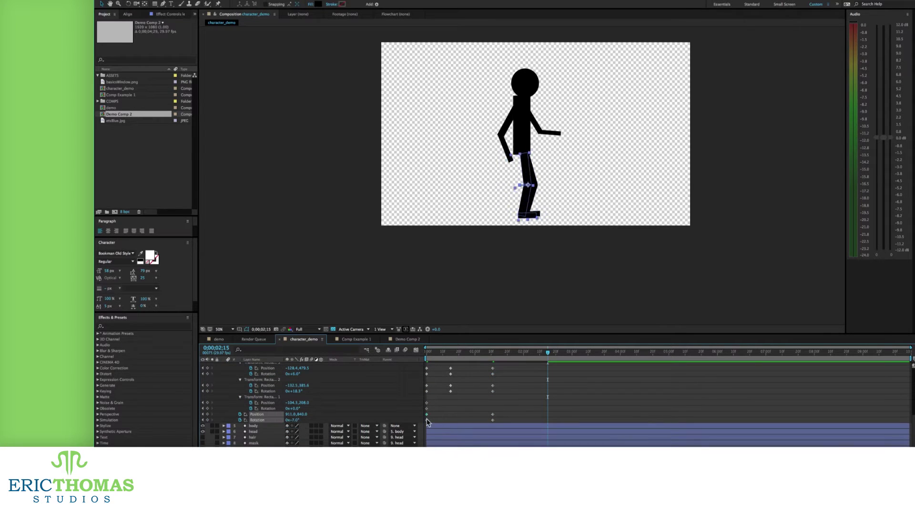
key("ctrl+c")
key("ctrl+v")
left_click_drag(547, 354, 746, 354)
key("ctrl+v")
key("ctrl+v")
Paste keyframes on leg2 at 0;00;02;15 and adjust its rectangle position and rotation for the forward step
left_click_drag(747, 354, 548, 354)
scroll(333, 405, "up", 2)
scroll(460, 404, "up", 3)
key("ctrl+v")
left_click_drag(294, 405, 287, 405)
left_click_drag(291, 400, 295, 401)
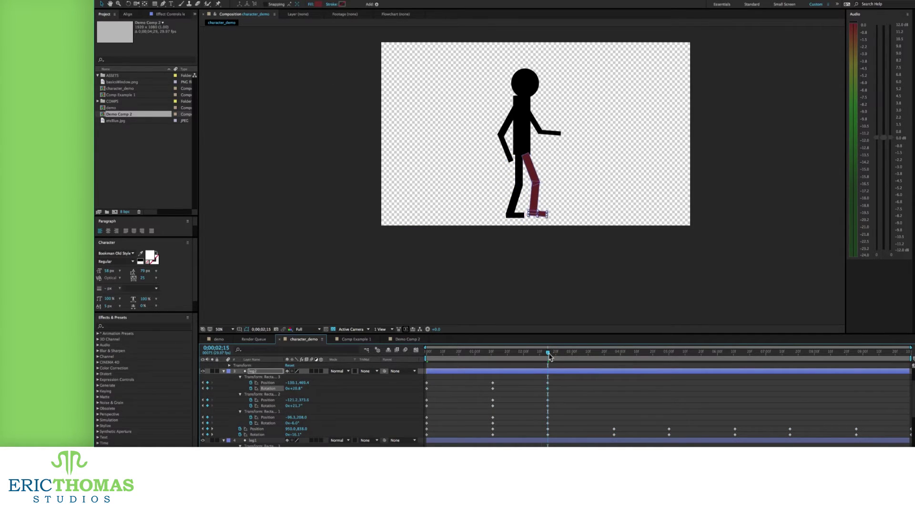
Duplicate the leg's rectangle transform keyframes further along the timeline to continue the walk cycle
left_click_drag(547, 354, 790, 352)
key("ctrl+v")
left_click_drag(501, 380, 422, 425)
key("ctrl+c")
key("ctrl+v")
left_click(212, 434)
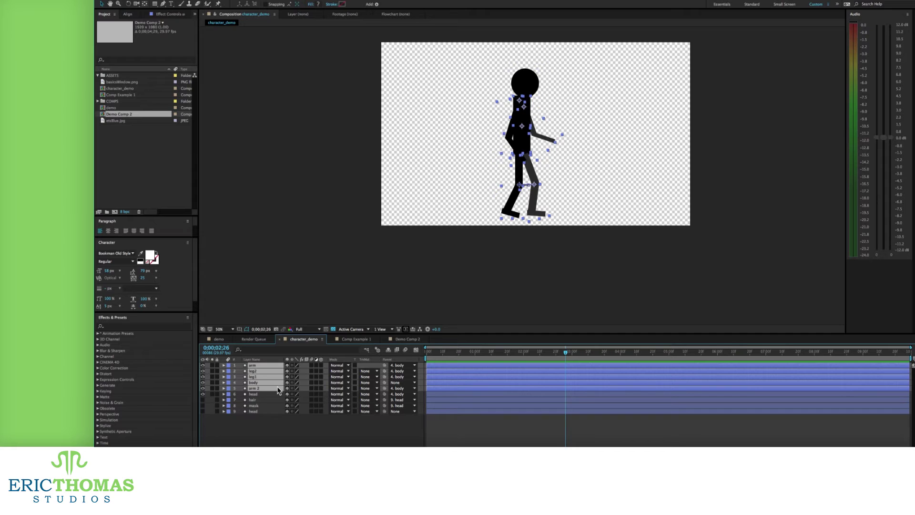
Add the head to the selected arm, leg and body layers and trim them all to end at 0;00;02;26
left_click(266, 395, "shift")
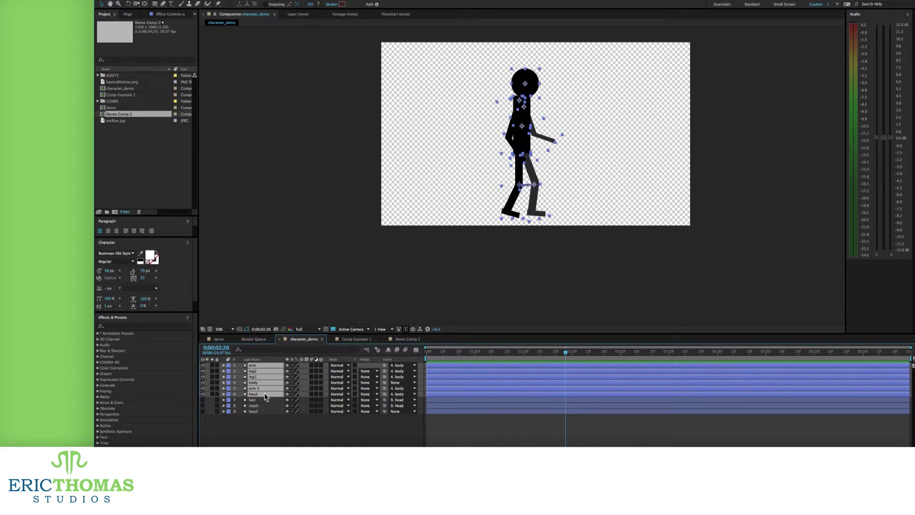
key("alt+bracketright")
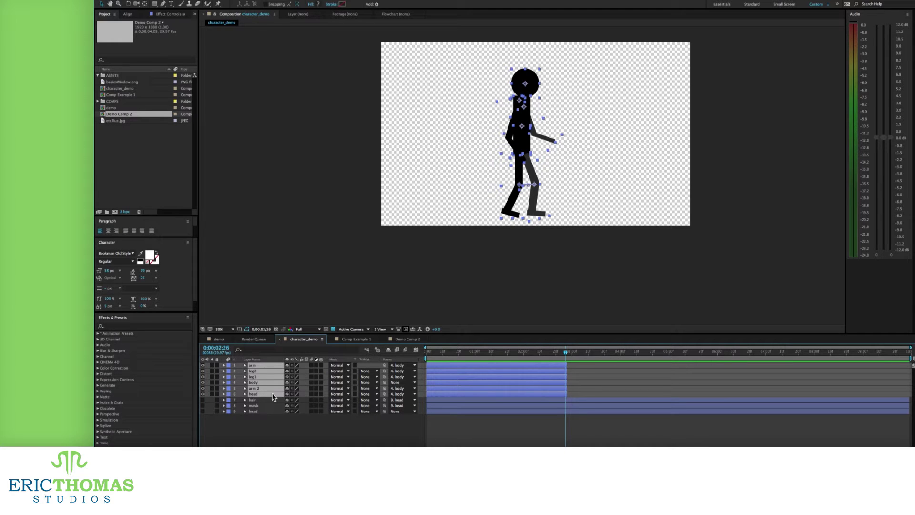
Pre-compose the selected layers as "shape character demo", moving all attributes, matching the duration to their time span and opening the new composition
right_click(255, 375)
left_click(286, 398)
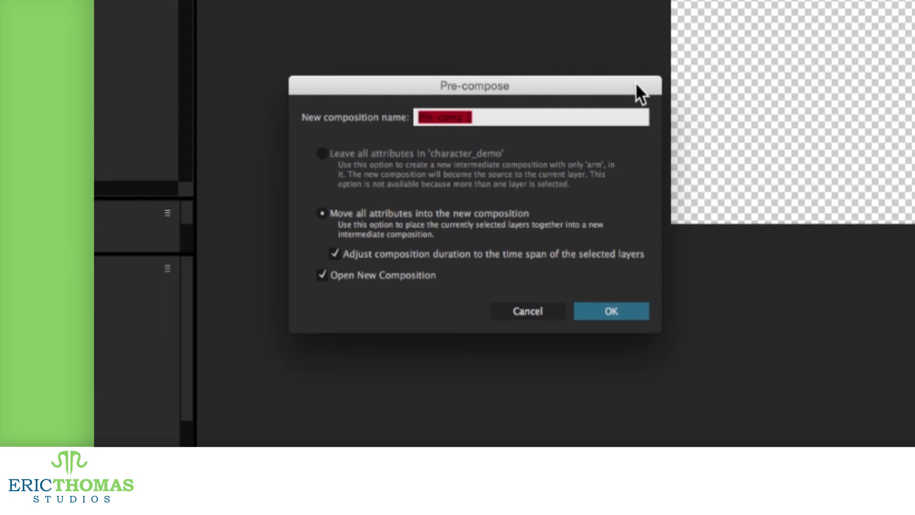
type("shape character demo")
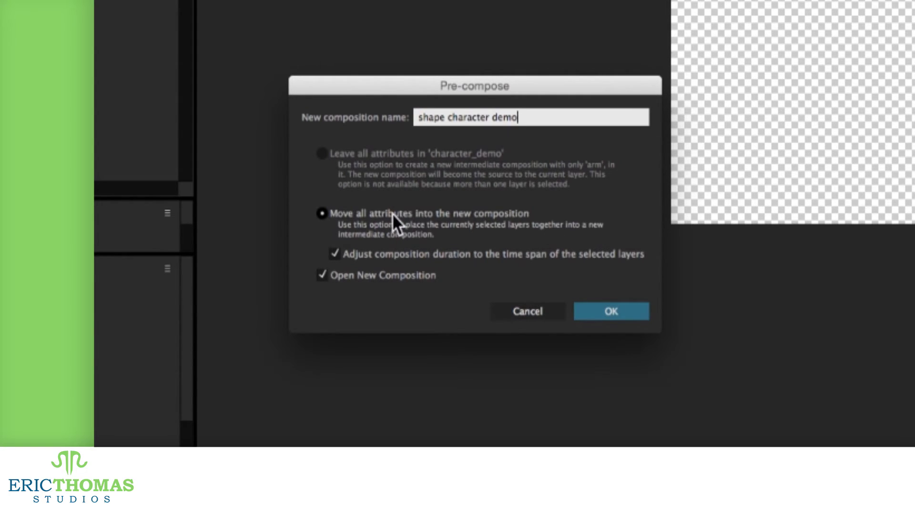
left_click(326, 153)
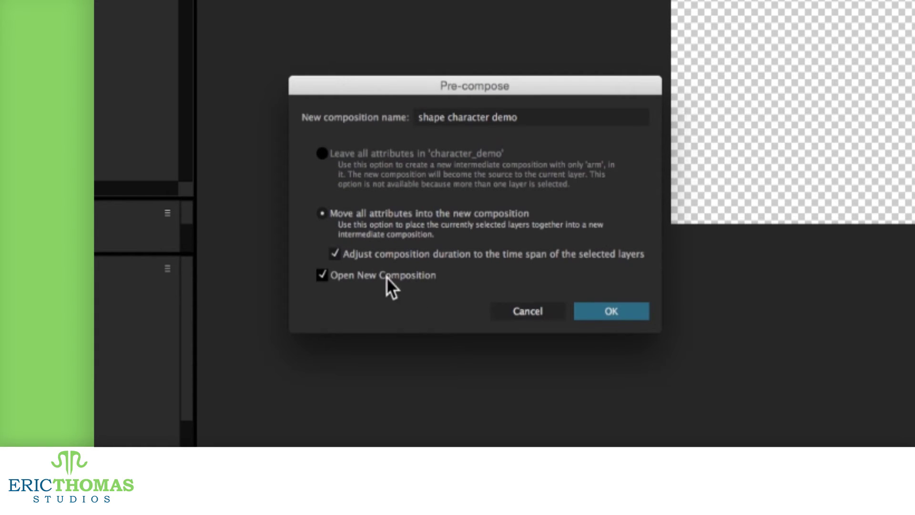
left_click(371, 253)
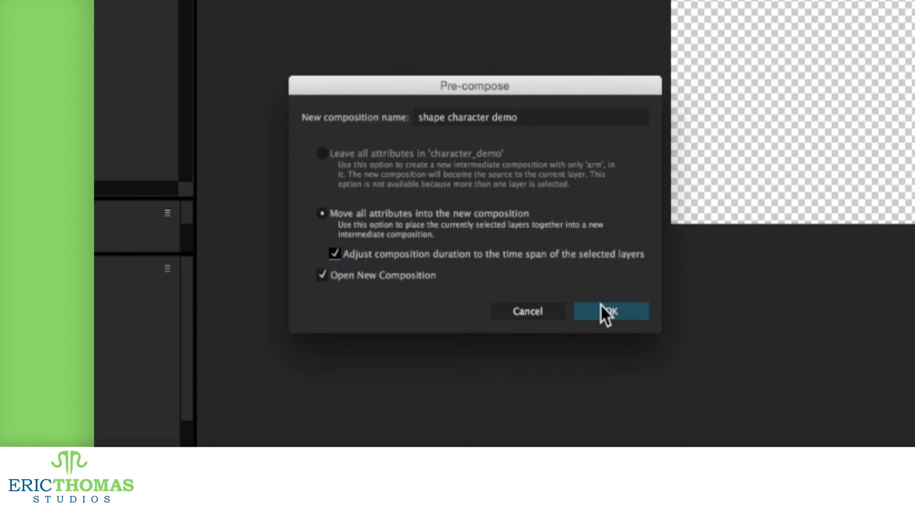
left_click(602, 307)
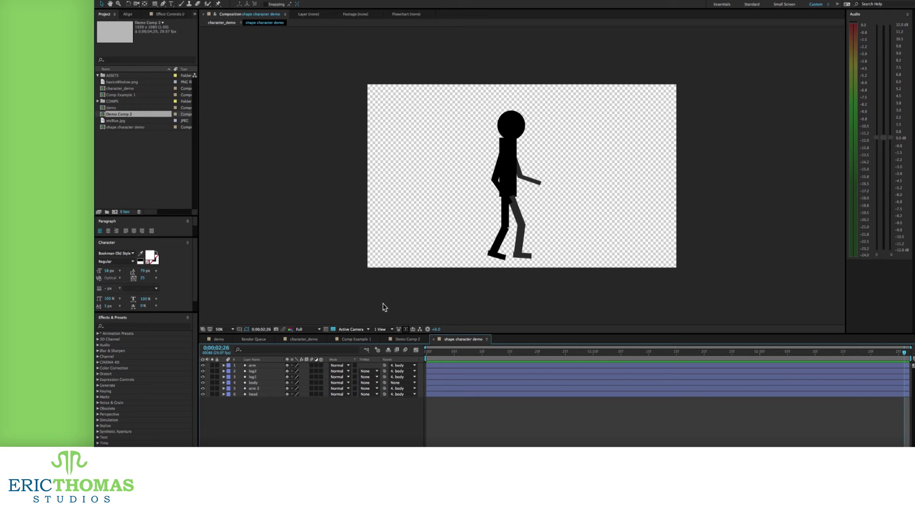
In character_demo, keyframe the pre-composed shape character's position at the first frame and shift it horizontally at the end of its walk
left_click(303, 338)
left_click_drag(447, 353, 419, 352)
key("p")
left_click_drag(288, 371, 309, 371)
left_click(240, 371)
left_click_drag(427, 353, 566, 353)
left_click_drag(288, 371, 497, 371)
End the work area at the current frame and trim the character_demo composition to it
key("n")
right_click(564, 358)
left_click(590, 376)
Try position keyframes early in the character's walk, delete the selected one and preview the motion
mouse_move(448, 353)
left_mouse_down()
mouse_move(439, 353)
mouse_move(679, 359)
mouse_move(461, 355)
left_mouse_up()
key("alt+shift+p")
key("alt+shift+p")
left_click(460, 371)
key("Delete")
key("space")
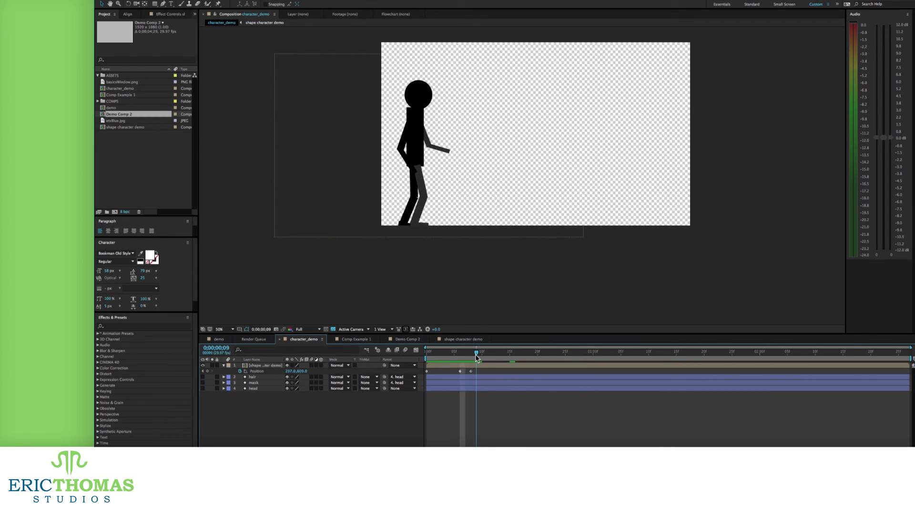
key("space")
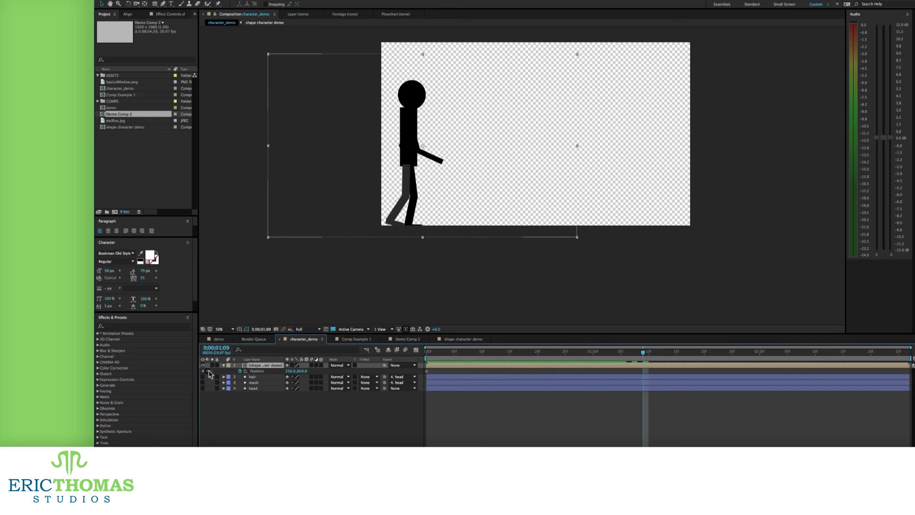
Add position keyframes to the pre-composed character at 0;00;01;09, 0;00;01;19 and on its last forward step, and scrub through the walk
left_click(203, 370)
left_click(212, 371)
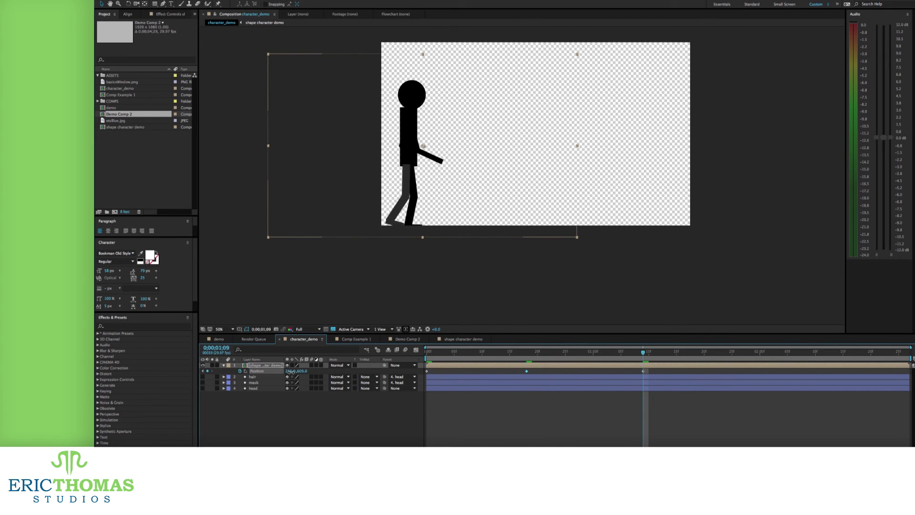
left_click(666, 361)
left_click(700, 357)
key("ctrl+v")
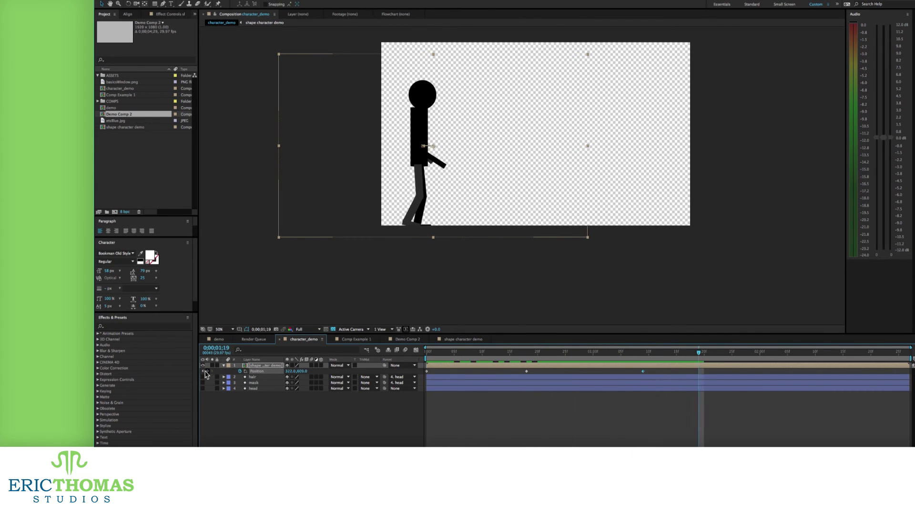
left_click(834, 357)
key("ctrl+v")
left_click(477, 357)
left_click_drag(489, 357, 912, 355)
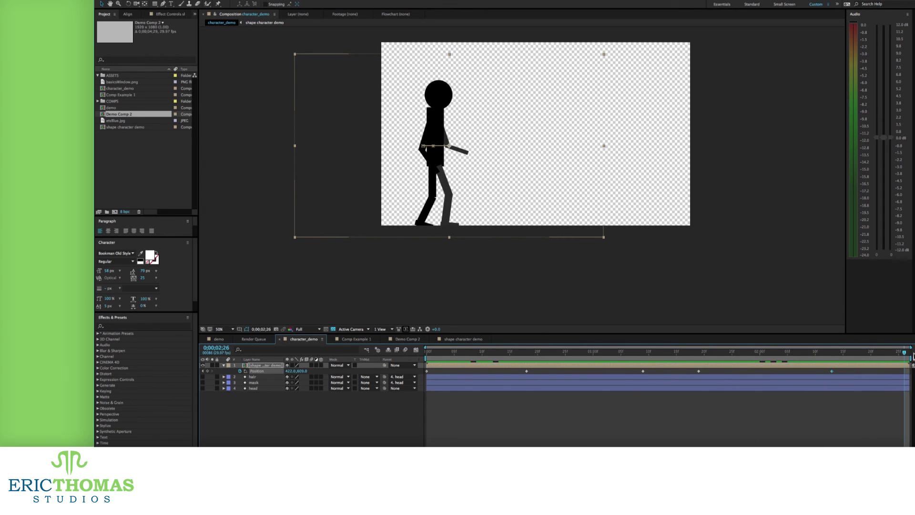
Add the compositions character_demo, Comp Example 1, demo and Demo Comp 2 to the Render Queue together
left_click(255, 338)
left_click(123, 89, "super")
left_click(119, 108, "super")
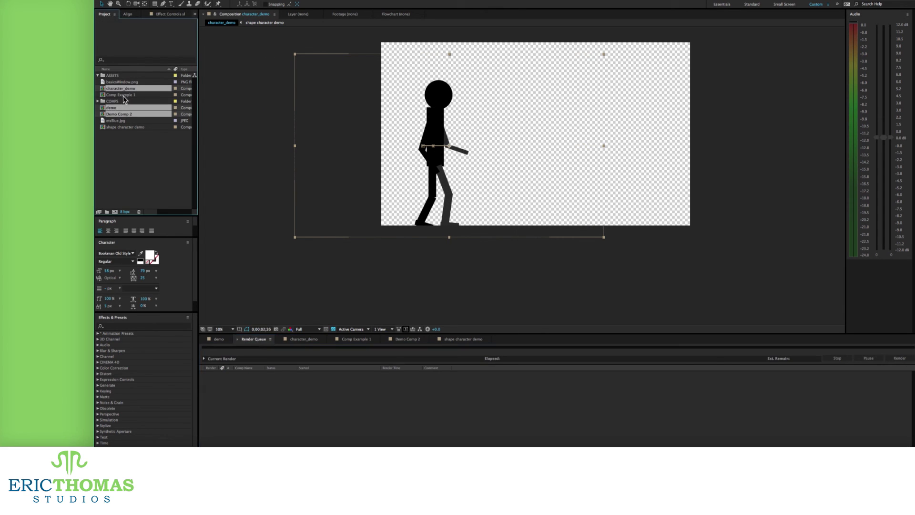
left_click(123, 96, "super")
left_click_drag(124, 95, 269, 397)
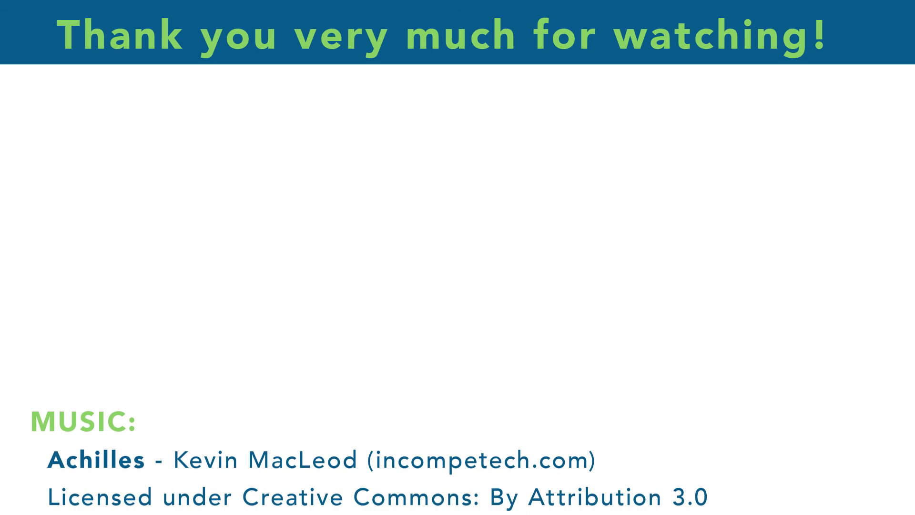